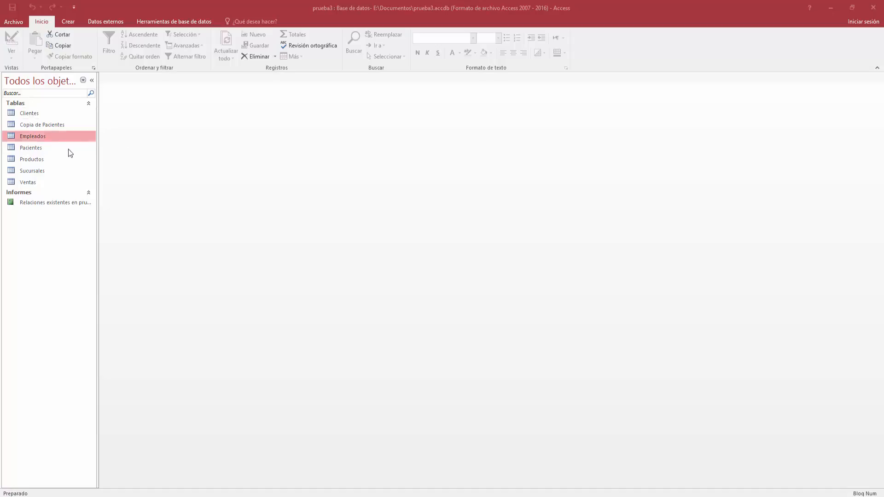
Open the Empleados table in Design view and add a Documentos field with the Datos adjuntos data type
double_click(19, 138)
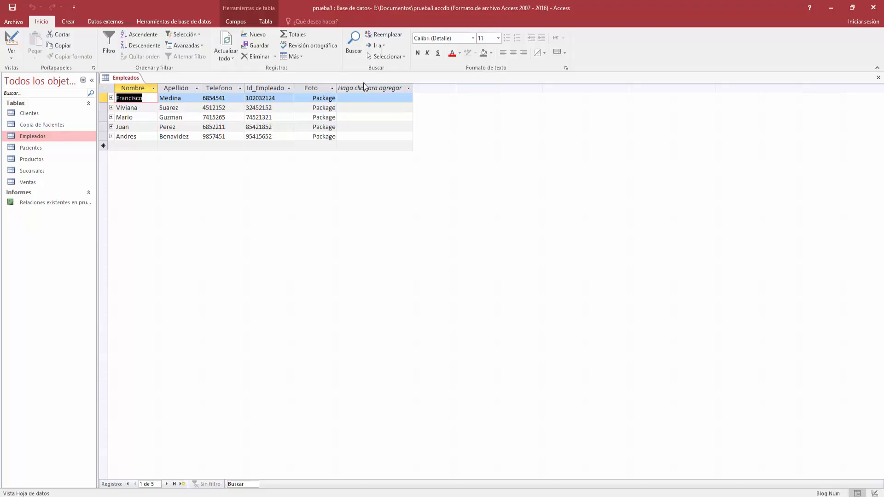
left_click(11, 49)
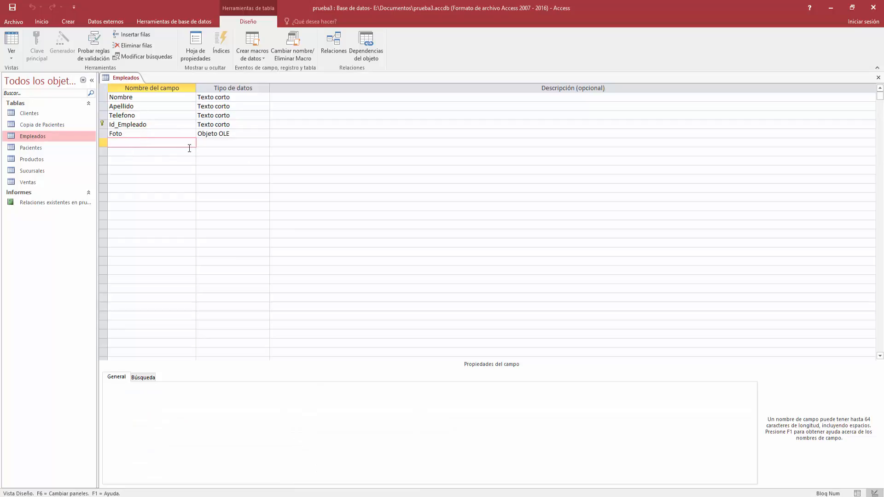
type("Documentos")
left_click(258, 143)
left_click(265, 143)
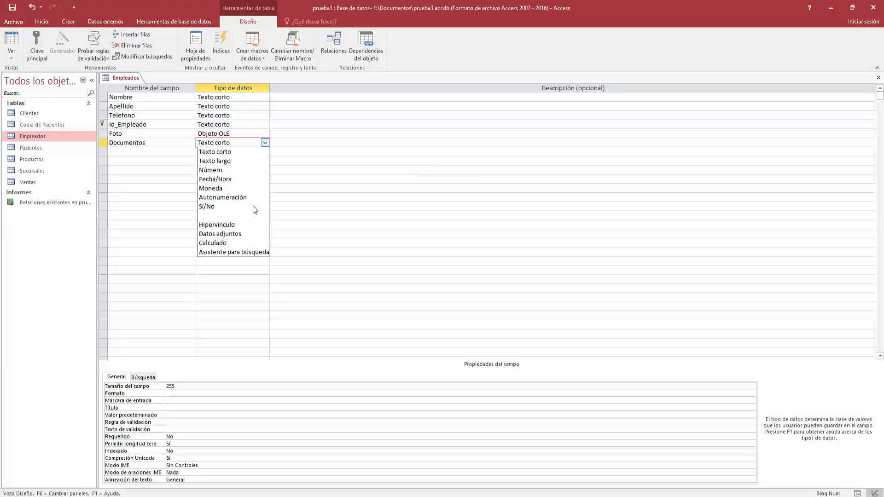
left_click(258, 234)
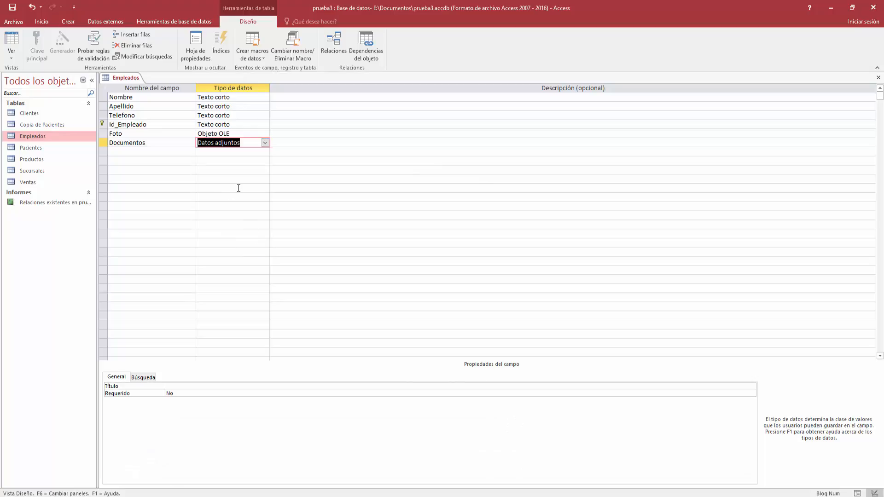
Set the Título property of the Documentos field to "Documentos"
left_click(168, 387)
type("Docuem")
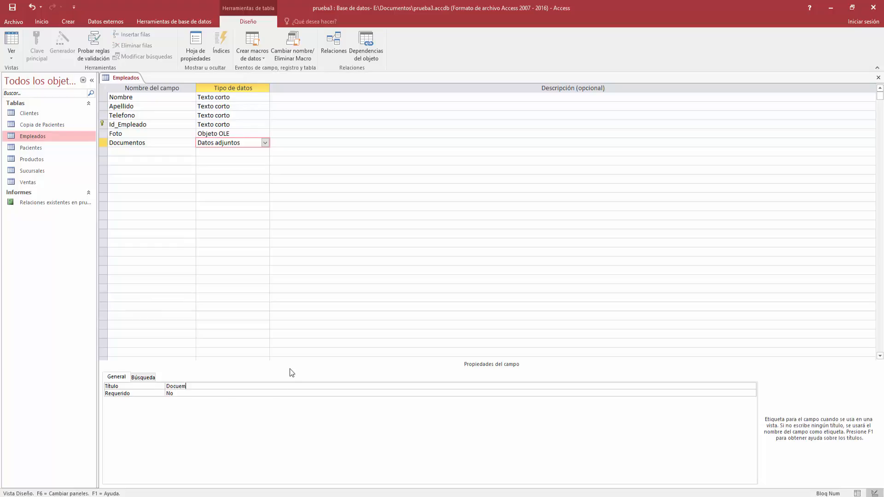
key("BackSpace")
key("BackSpace")
type("mentos")
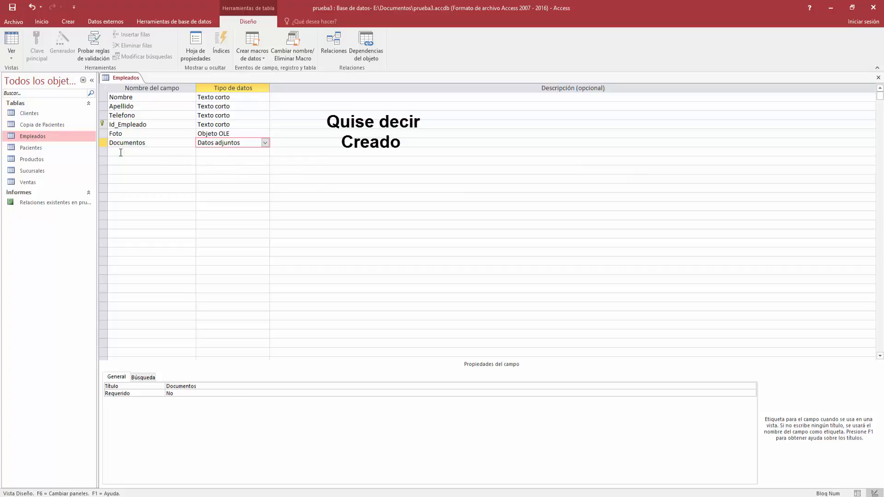
Save the Empleados table design and switch to Datasheet view
right_click(105, 146)
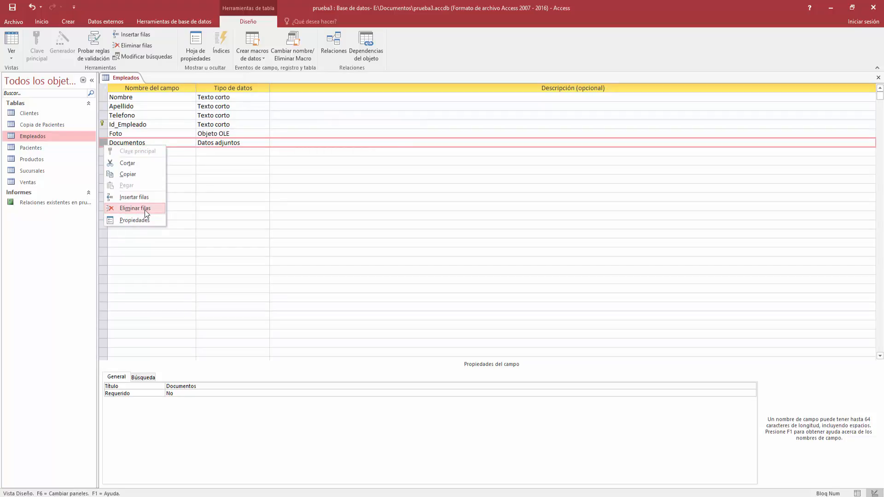
key("Escape")
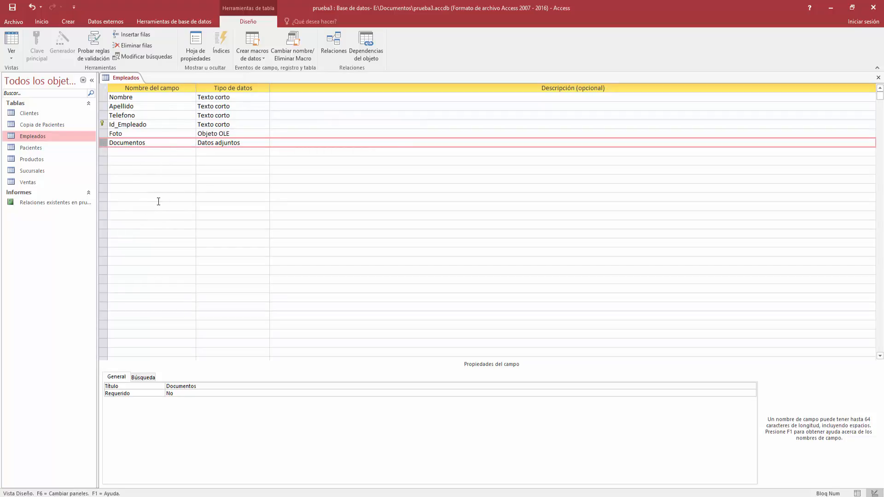
left_click(16, 43)
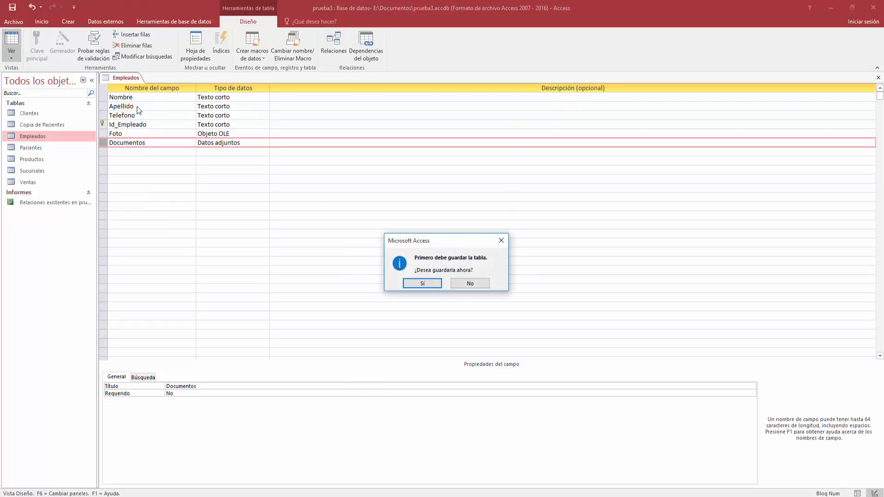
left_click(432, 283)
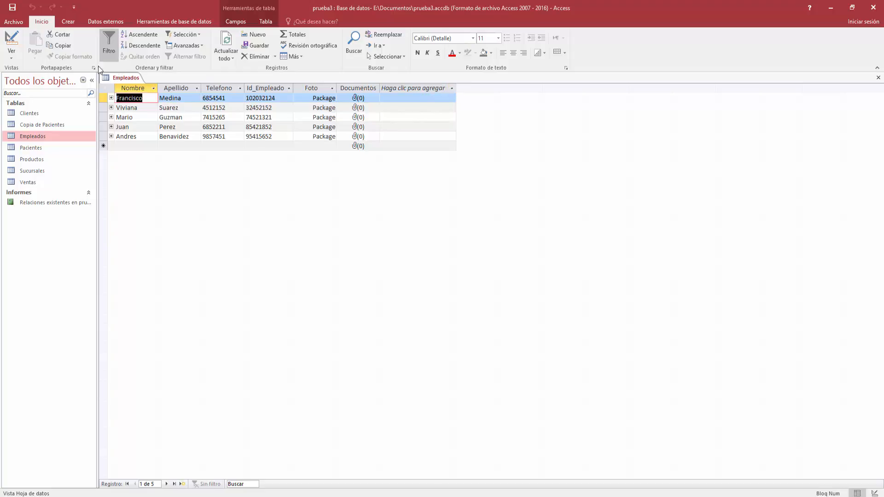
Add a second Datos adjuntos column after Documentos in the datasheet, and show the table in Design view
left_click(453, 88)
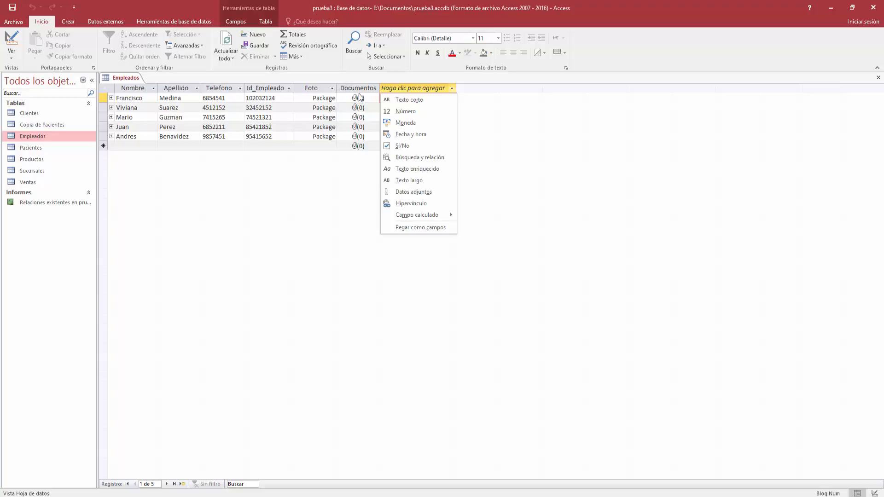
left_click(401, 193)
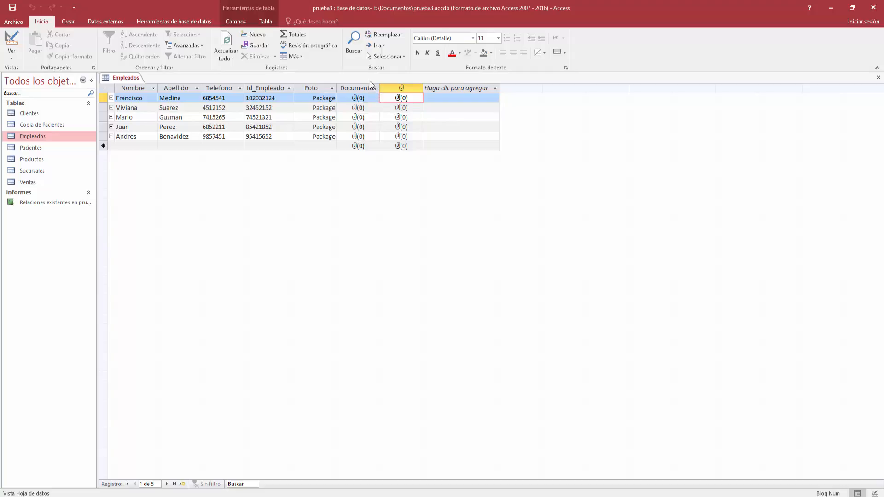
left_click(11, 51)
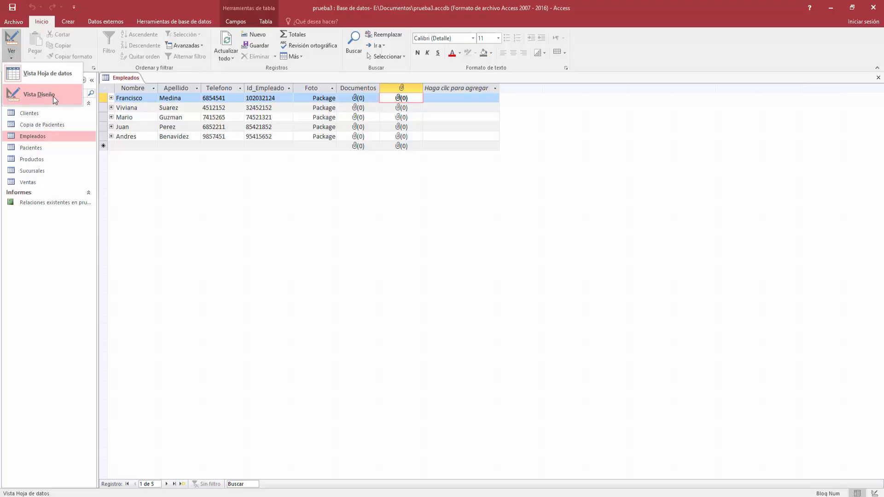
left_click(45, 91)
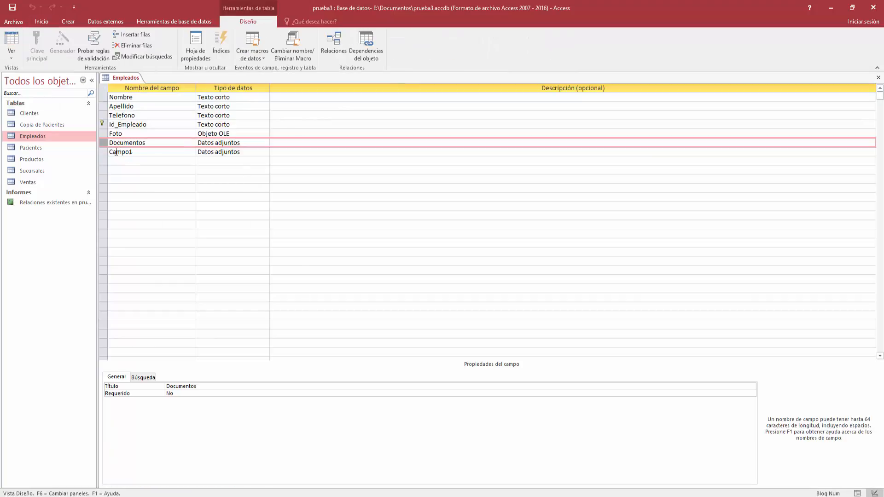
Delete the Campo1 attachment field from the design, save the table and return to Datasheet view
left_click(107, 152)
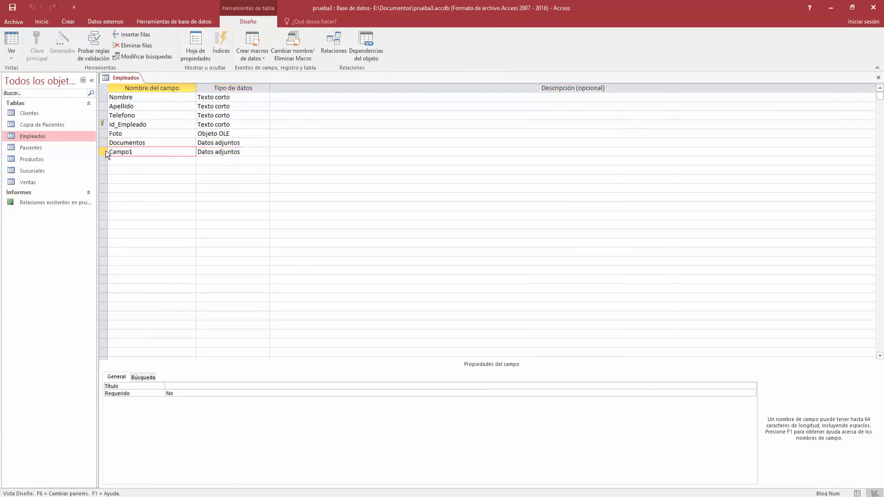
right_click(106, 152)
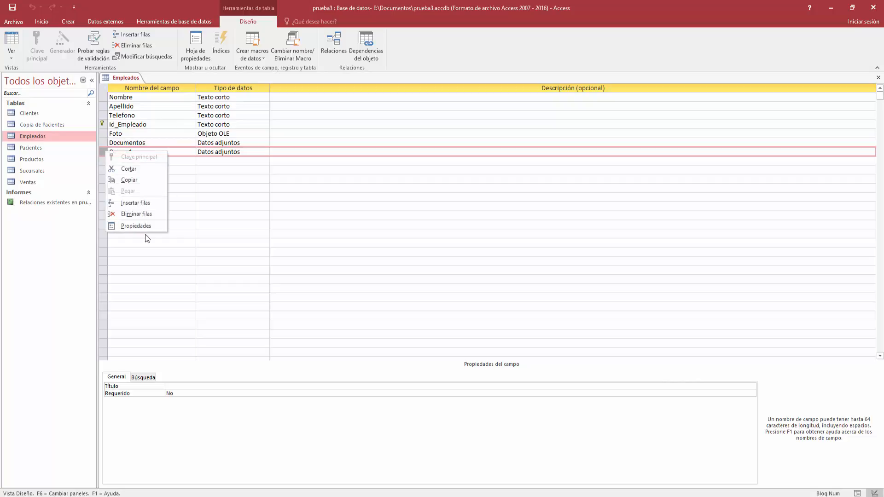
left_click(151, 212)
left_click(421, 284)
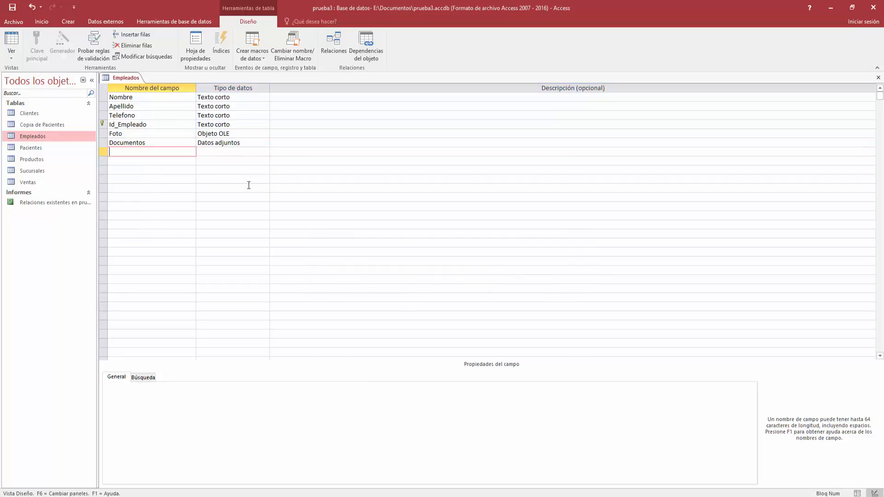
left_click(12, 42)
left_click(424, 285)
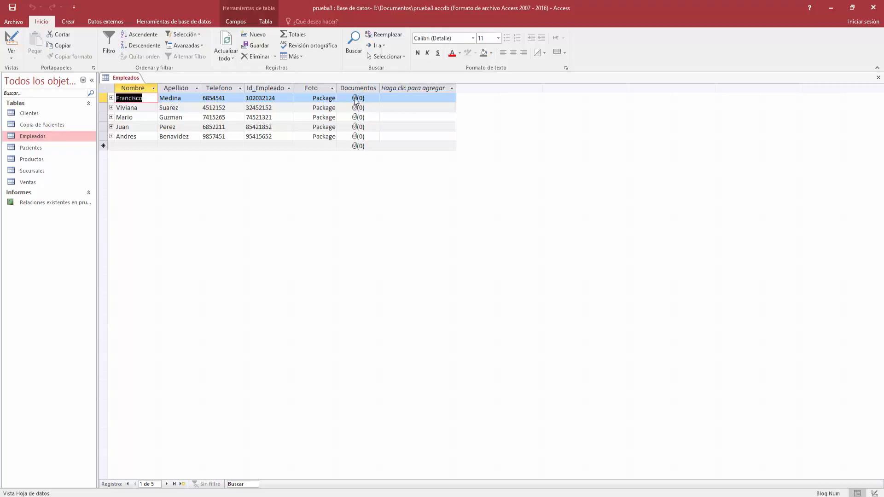
Add the Word document Registro 1 from the Access Icono folder to the first record's Documentos attachments
left_click(359, 99)
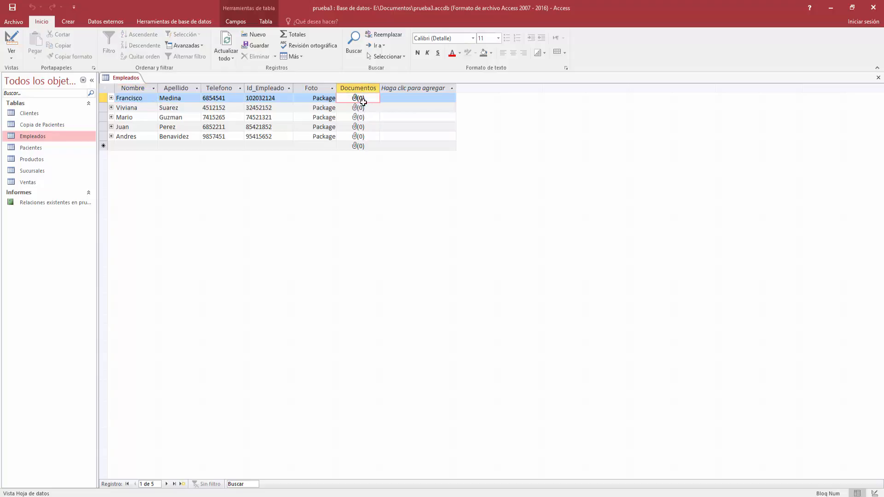
double_click(362, 100)
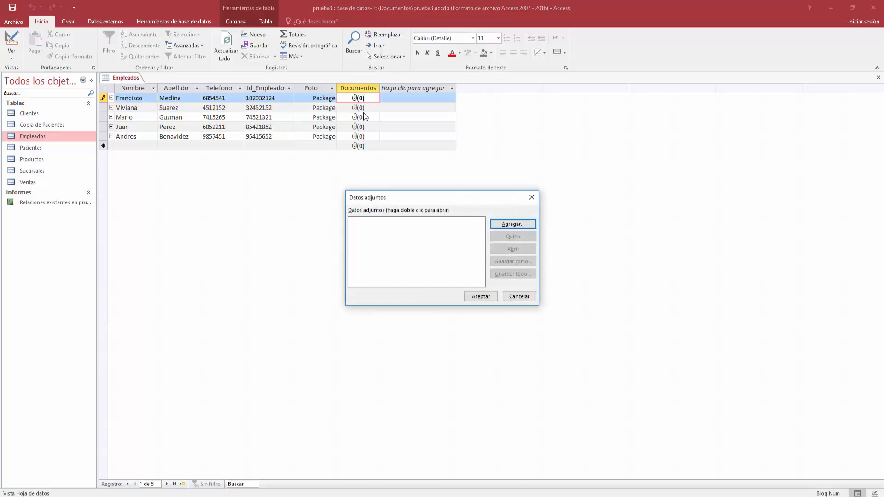
left_click_drag(405, 203, 450, 100)
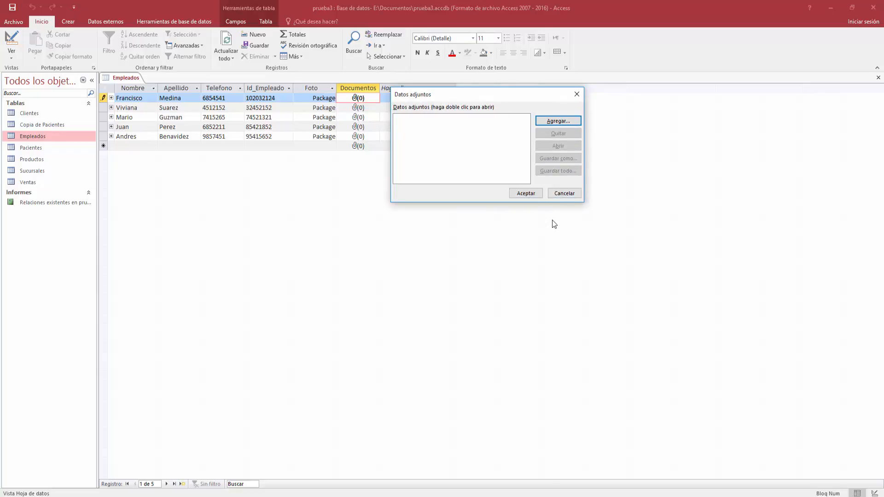
left_click(564, 123)
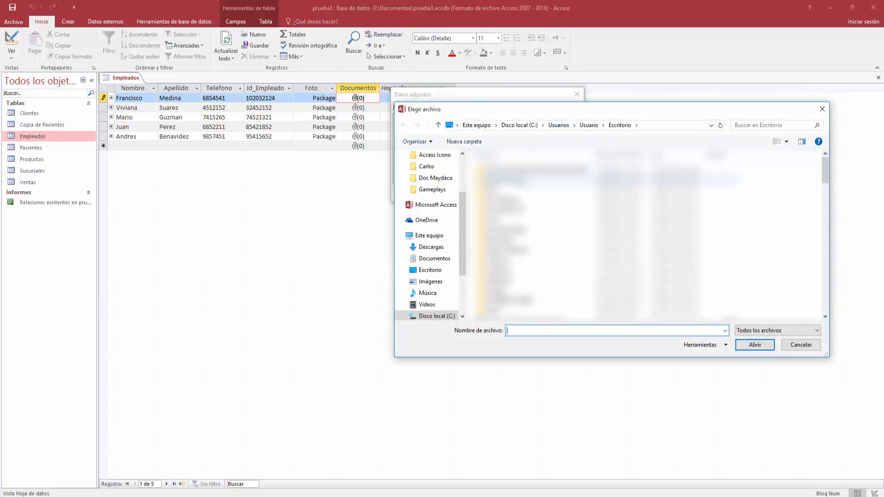
double_click(517, 179)
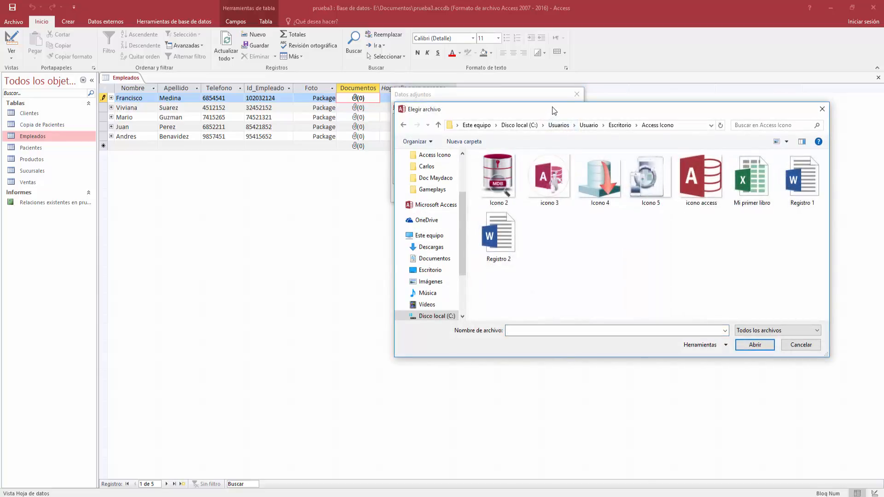
left_click_drag(554, 111, 412, 124)
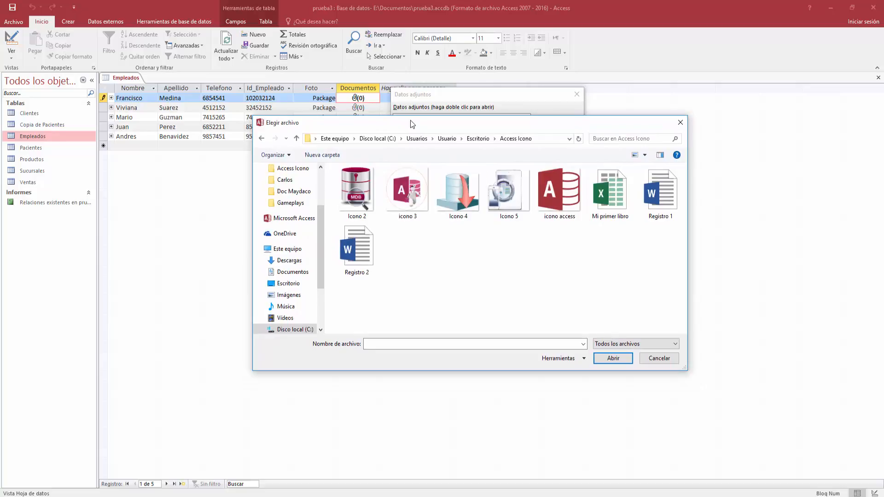
left_click_drag(412, 125, 425, 111)
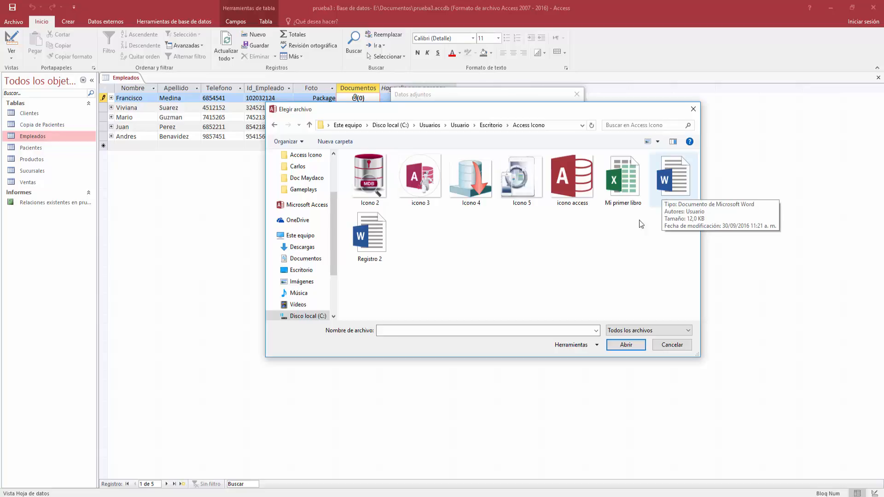
left_click(670, 185)
left_click(616, 345)
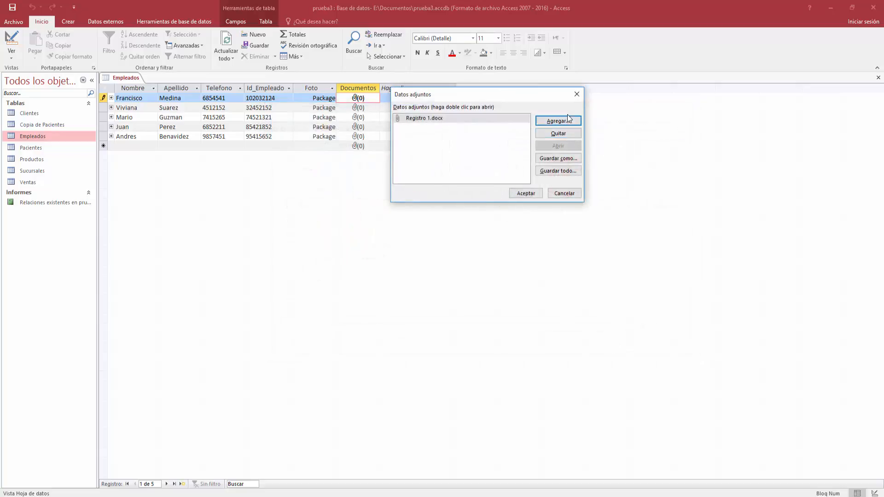
Add the Excel workbook Mi primer libro to the first record's attachments and accept the attachment list
left_click(568, 121)
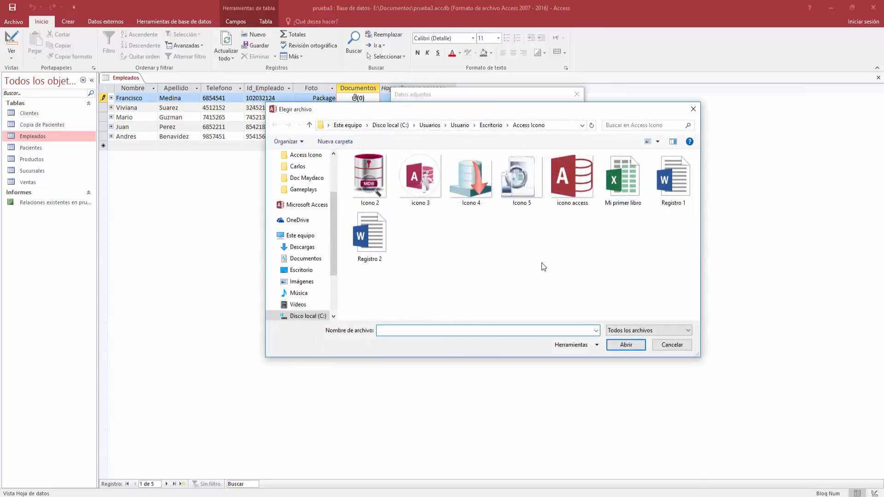
left_click(617, 182)
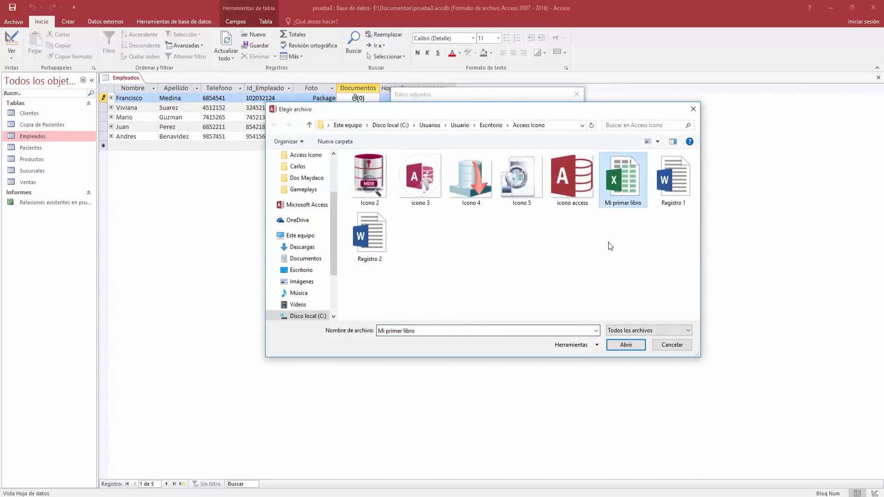
left_click(625, 345)
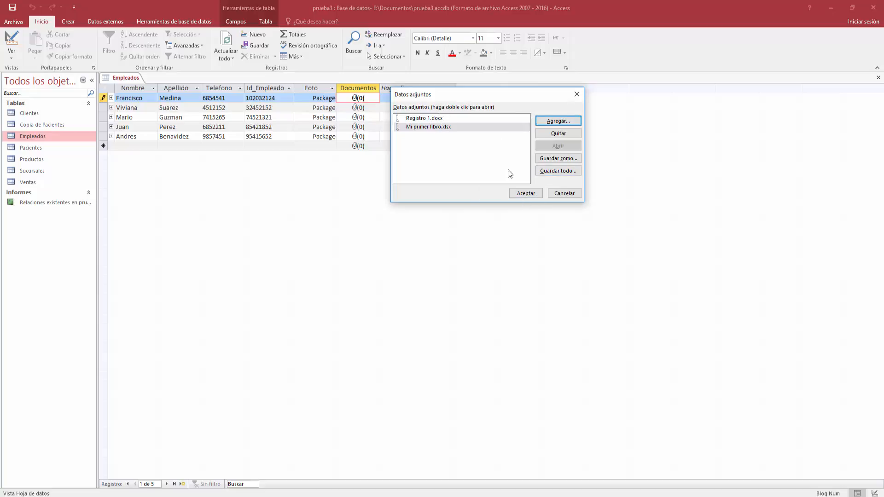
left_click(538, 193)
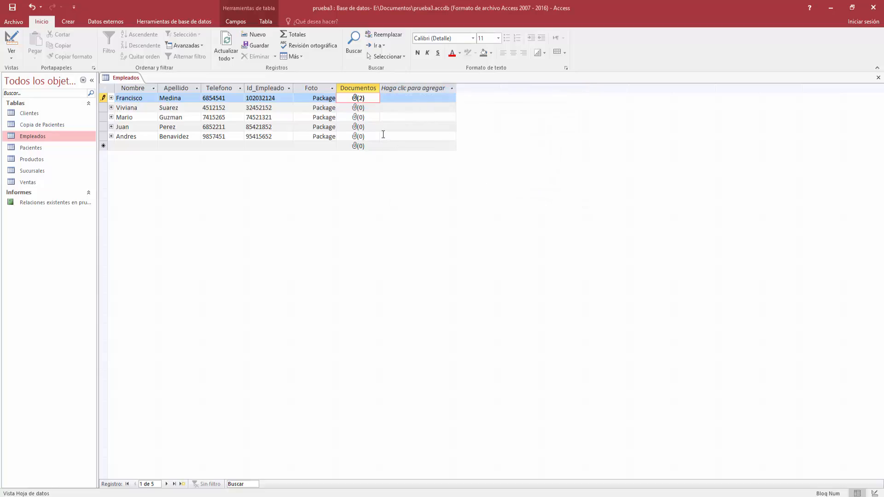
Add the Word document Registro 1 from the Access Icono folder to the second record's Documentos attachments
left_click(365, 109)
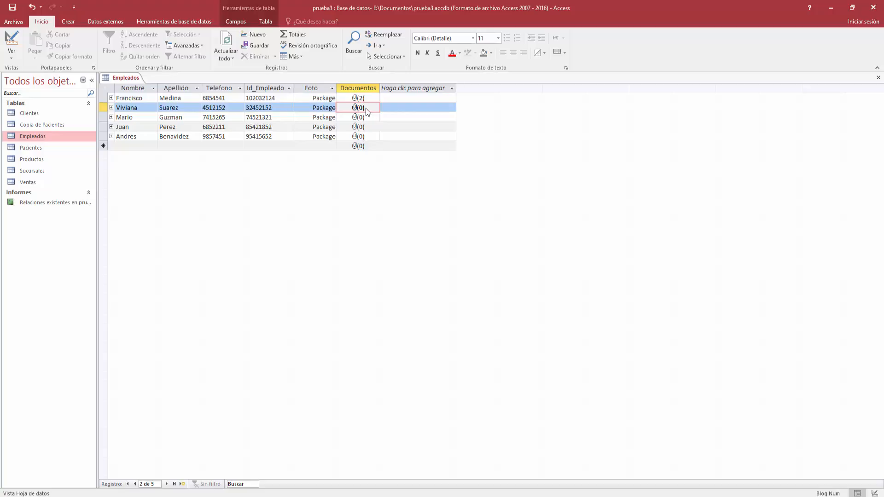
right_click(366, 109)
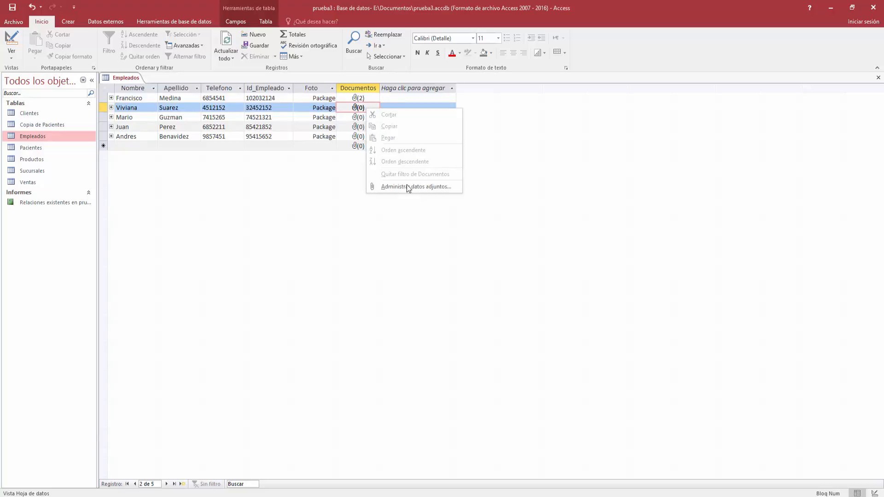
left_click(362, 110)
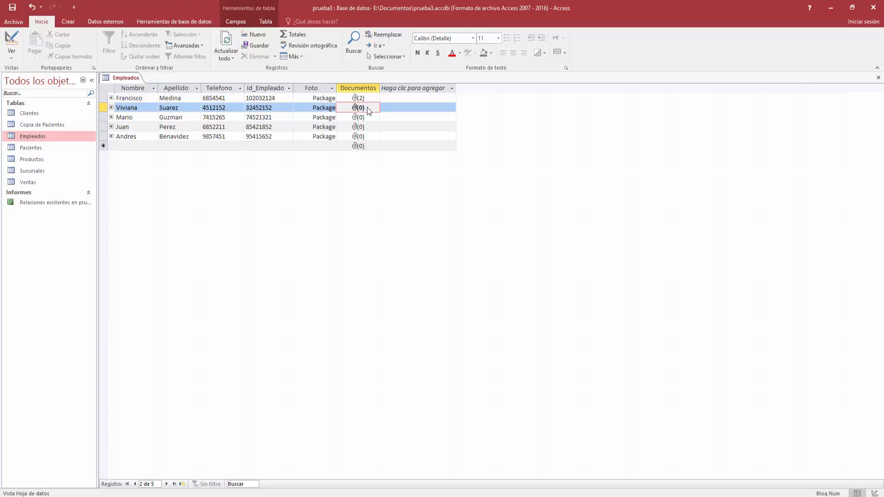
right_click(369, 112)
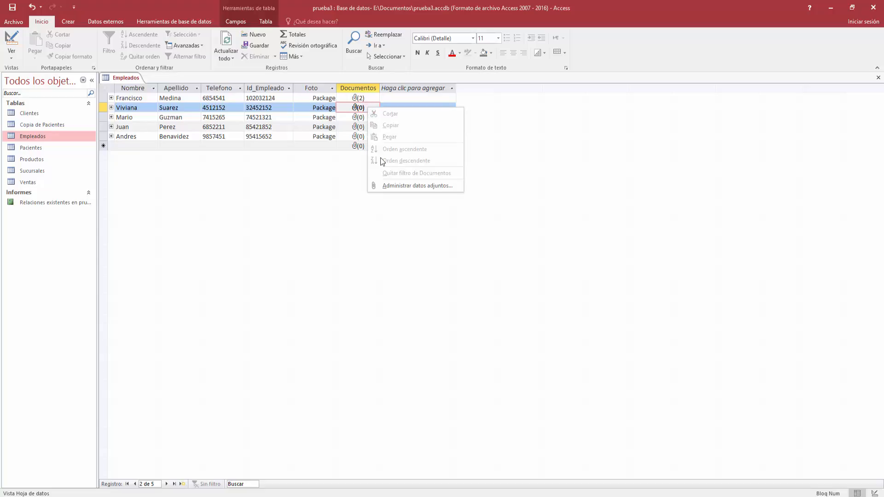
left_click(397, 185)
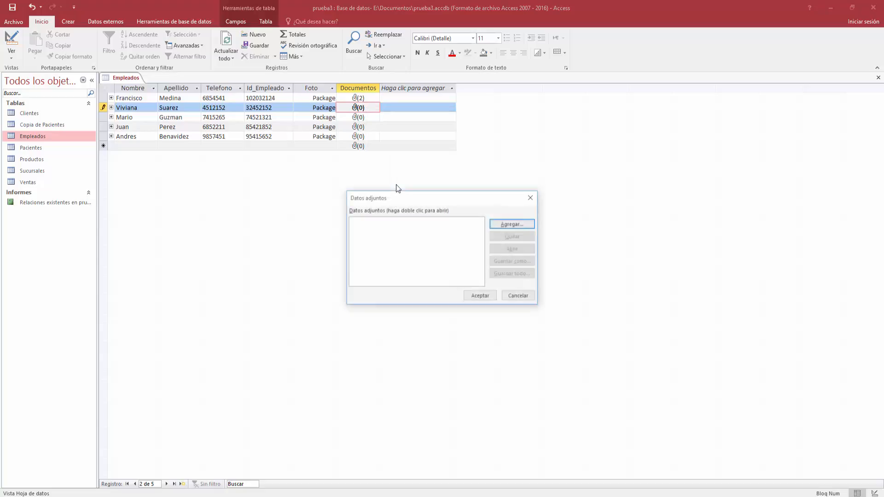
left_click_drag(399, 197, 433, 107)
left_click(534, 137)
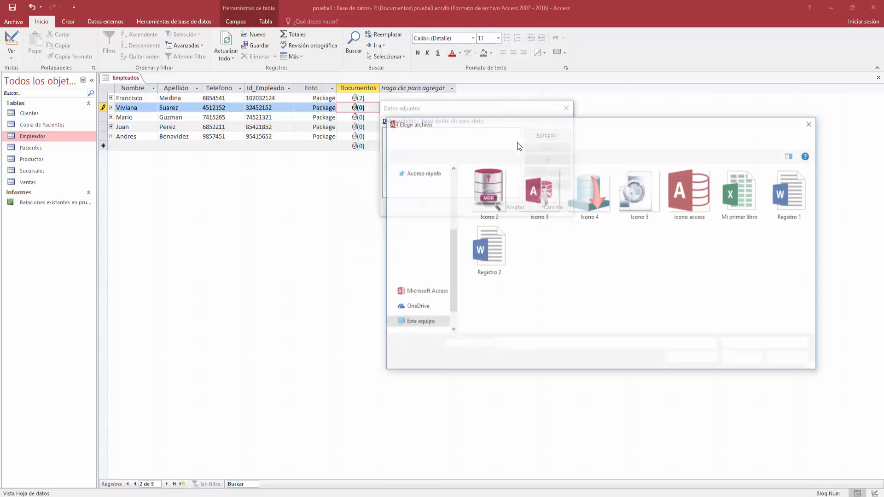
left_click(704, 206)
left_click(790, 198)
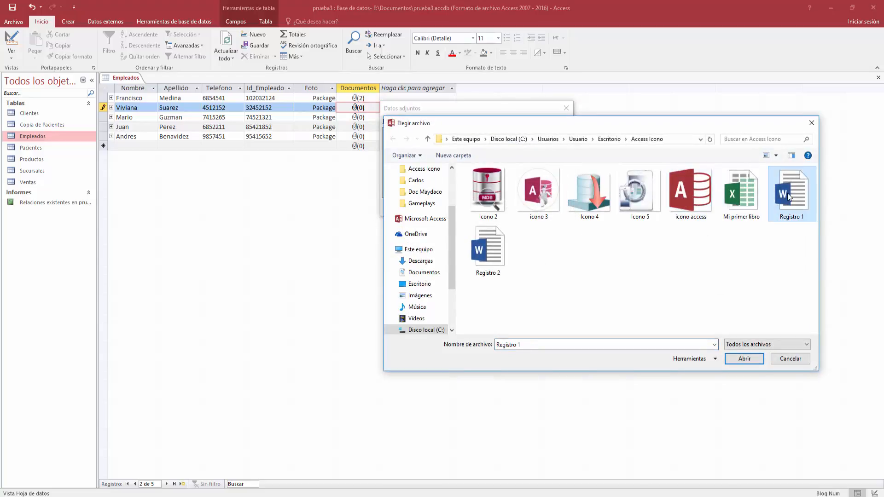
left_click(744, 360)
Add the icono 3 image and the Mi primer libro workbook to the second record's attachments and accept the list
left_click(546, 135)
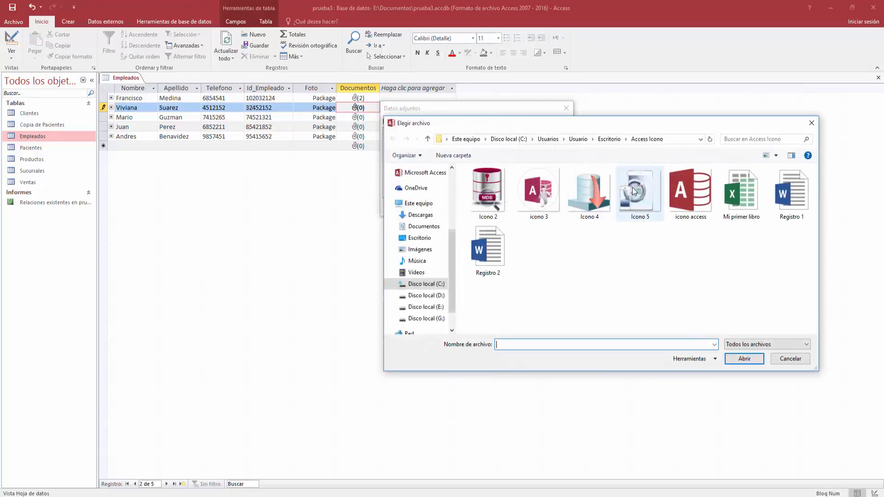
left_click(539, 193)
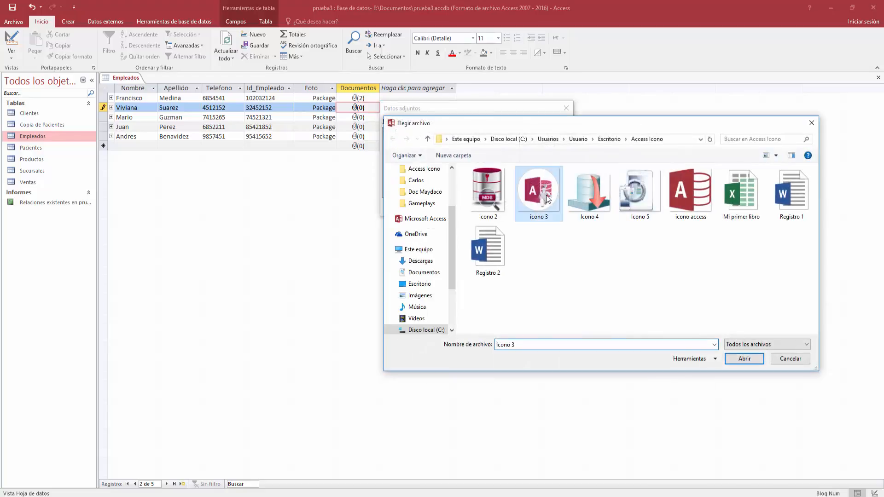
left_click(744, 359)
left_click(547, 134)
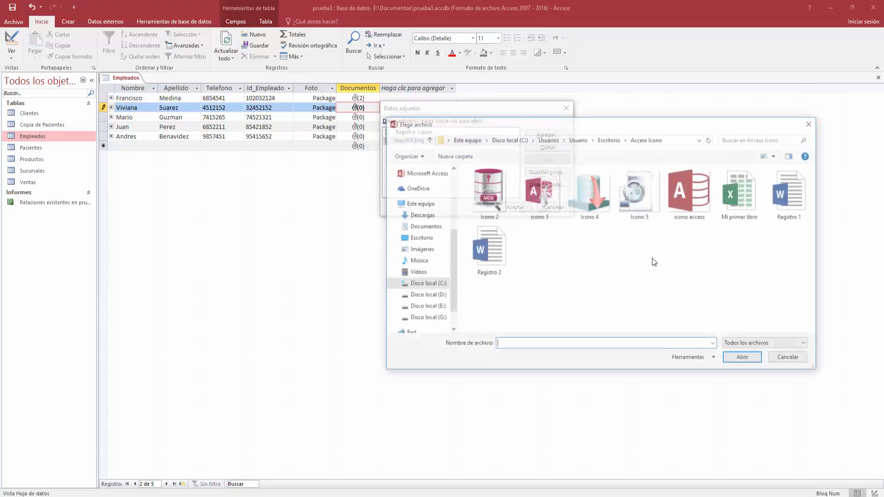
left_click(741, 193)
left_click(745, 359)
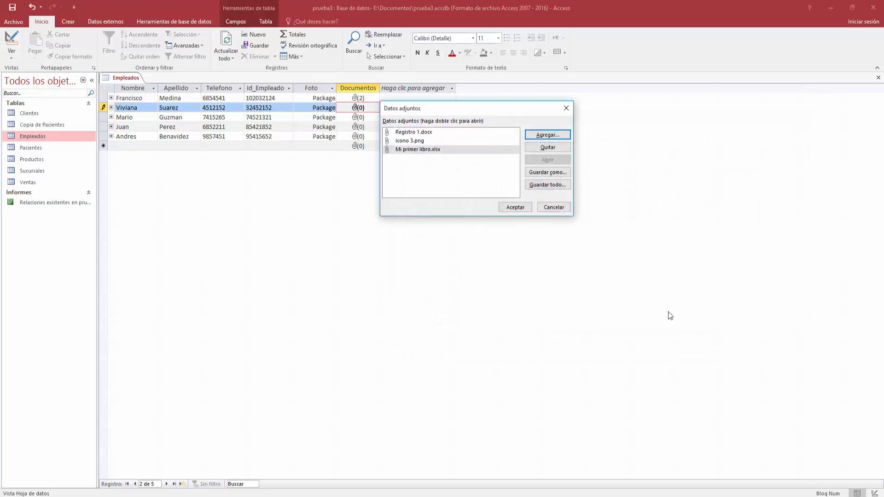
left_click(519, 209)
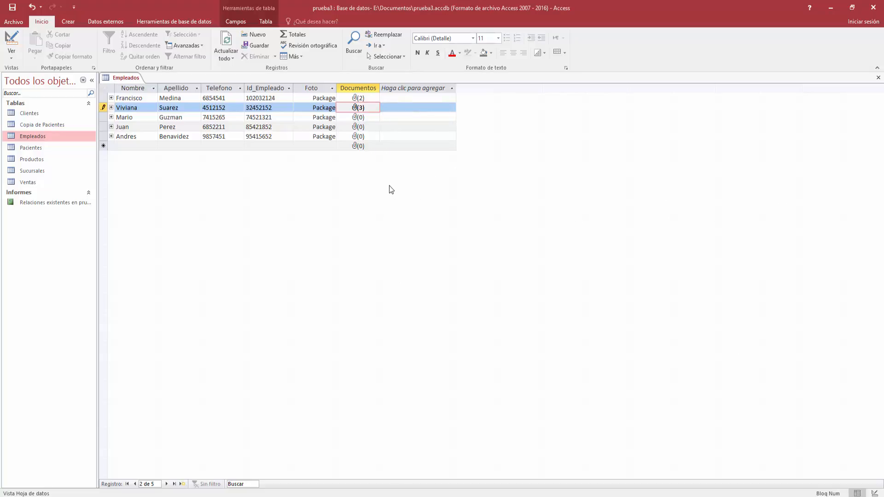
Open Registro 1.docx in Word from the first record's Documentos attachments
left_click(361, 98)
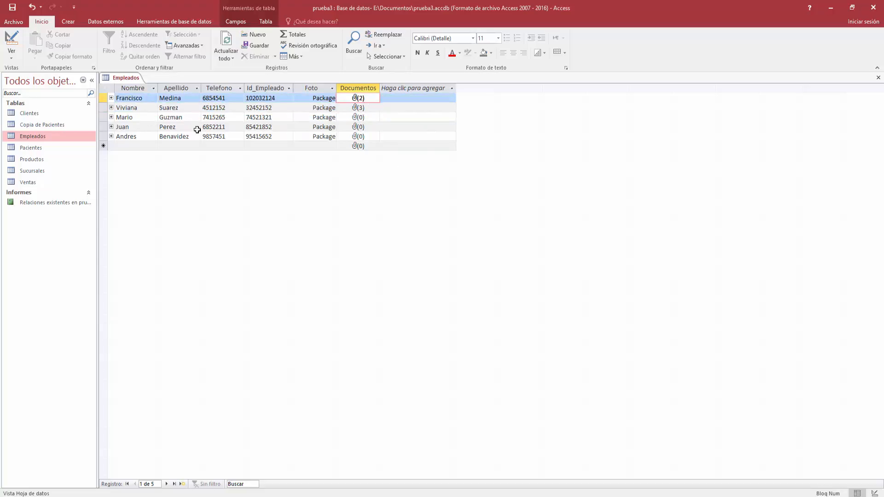
left_click(364, 108)
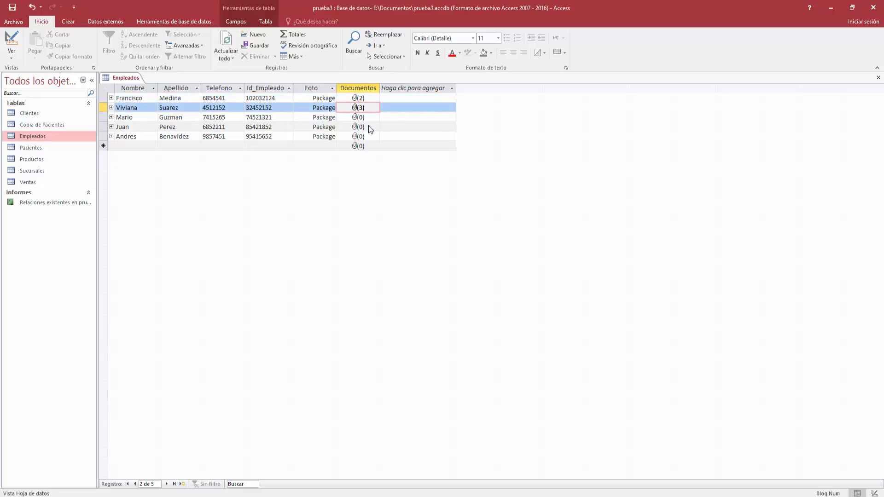
left_click(360, 99)
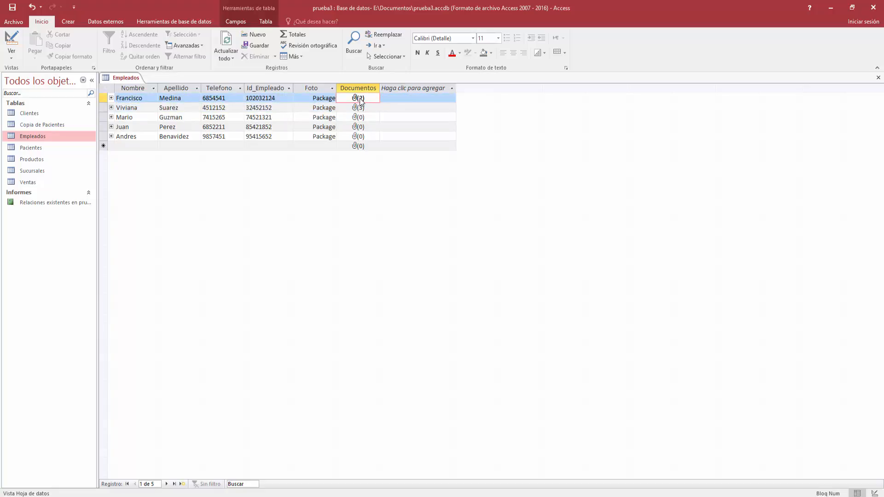
double_click(360, 100)
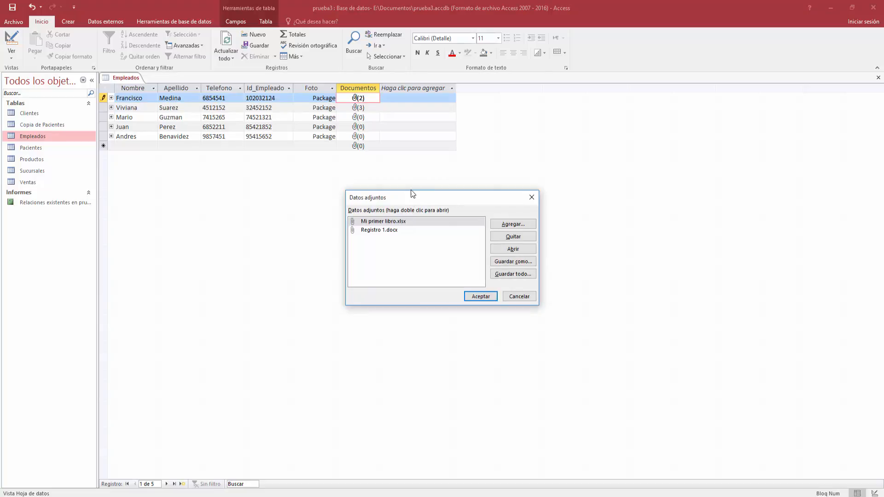
left_click_drag(411, 189, 419, 112)
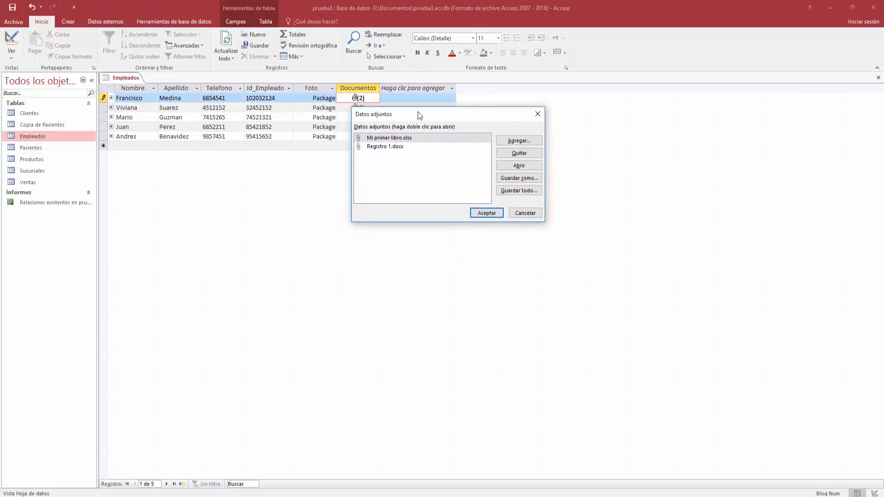
left_click(401, 145)
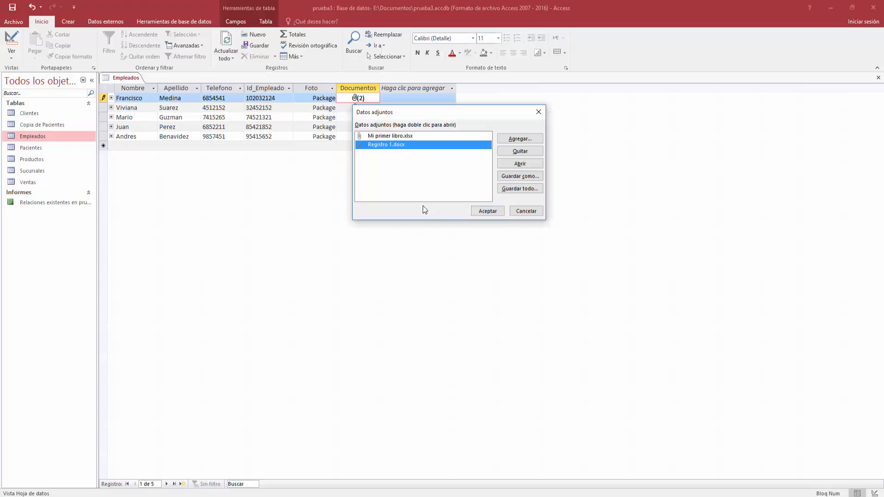
left_click(523, 165)
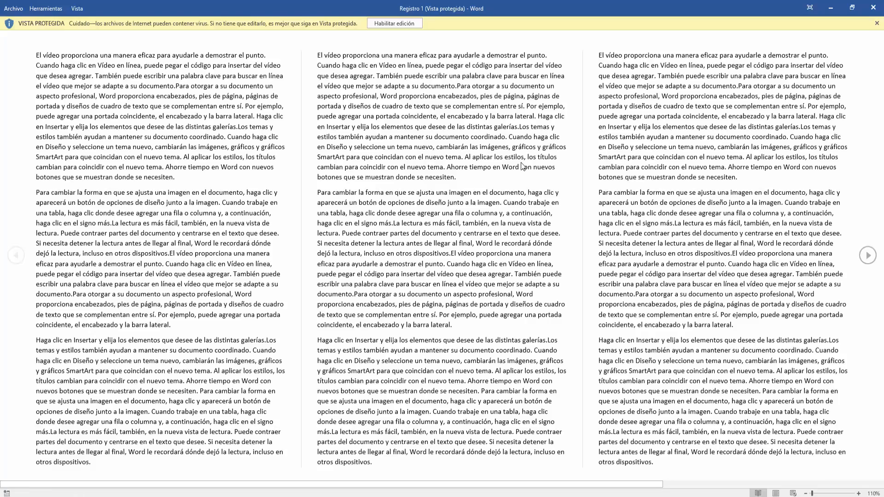
Enable editing in the Registro 1 document, look through its pages and close it
left_click(400, 23)
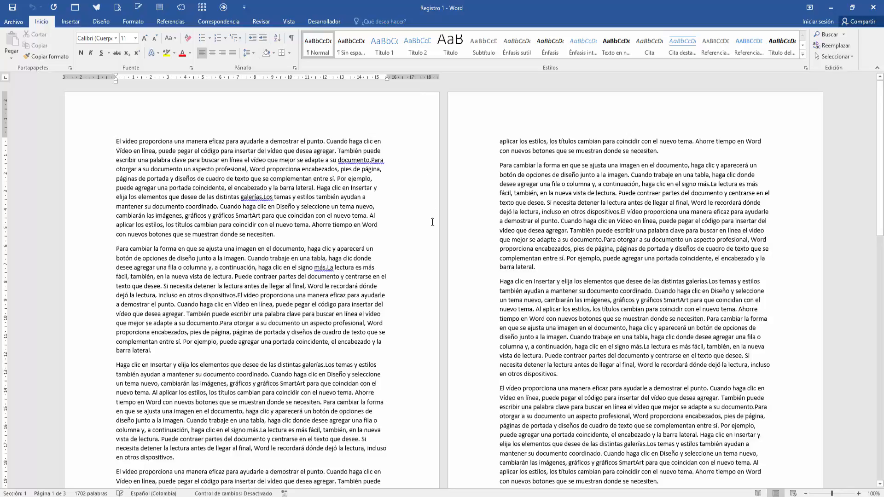
scroll(424, 178, "down", 5)
scroll(446, 257, "down", 2)
scroll(441, 221, "up", 12)
left_click(873, 7)
Open Mi primer libro.xlsx in Excel from the first record's attachments, enable editing and close the workbook
left_click(411, 137)
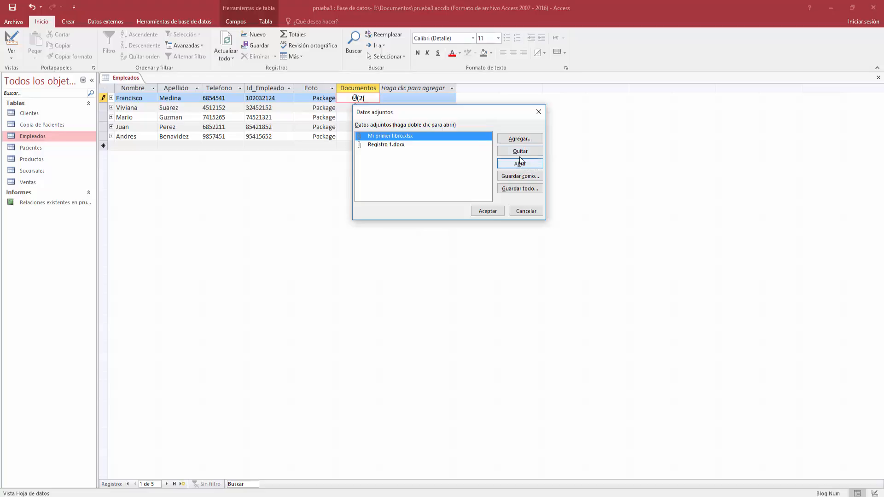
double_click(401, 138)
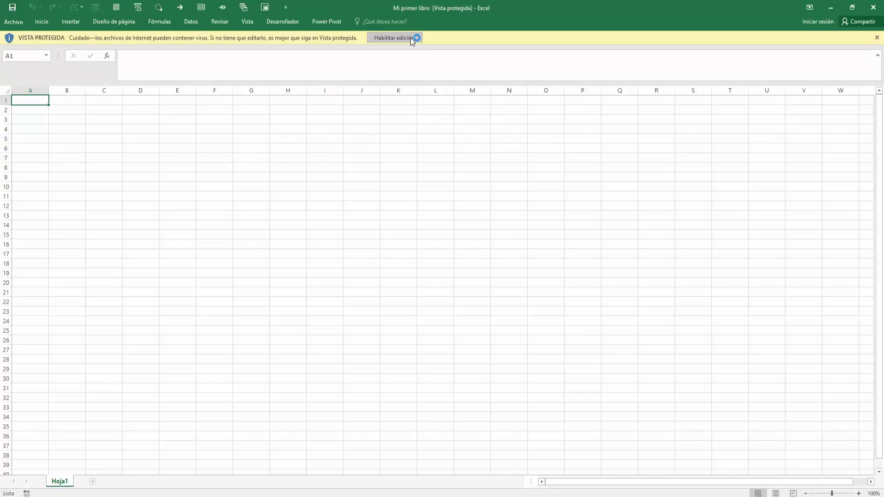
left_click(412, 38)
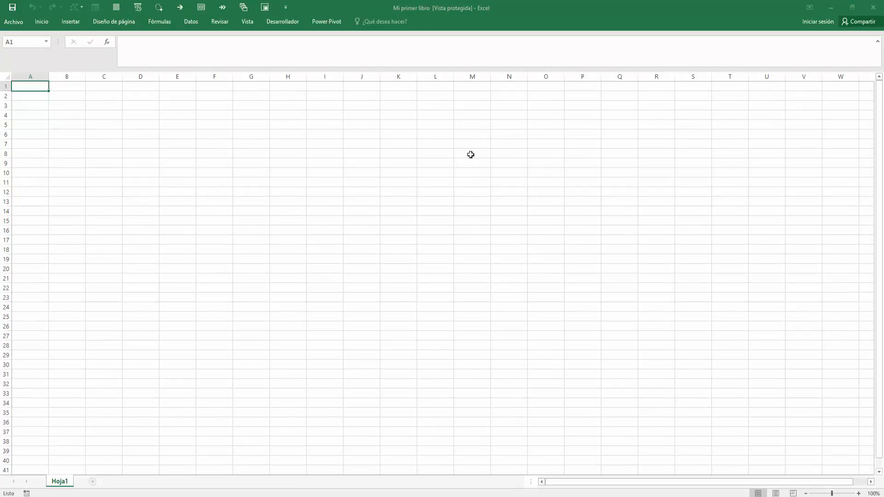
left_click(874, 7)
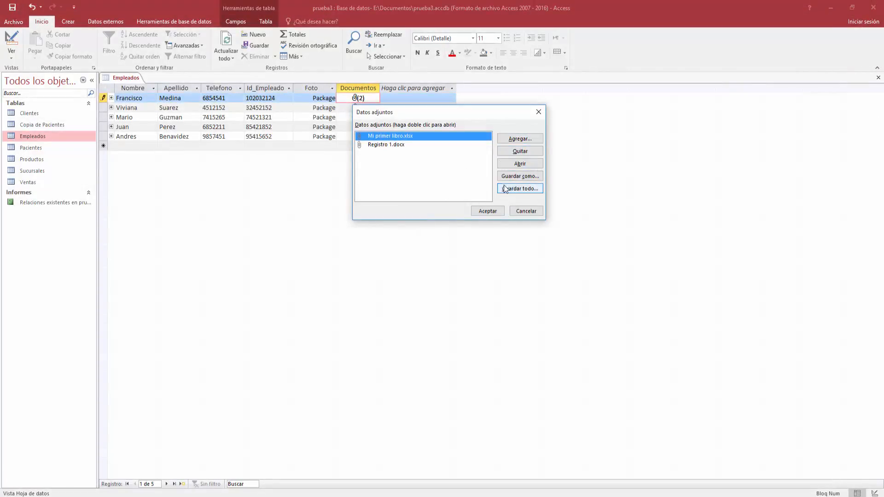
Remove Mi primer libro.xlsx from the first record's attachment list
left_click(528, 139)
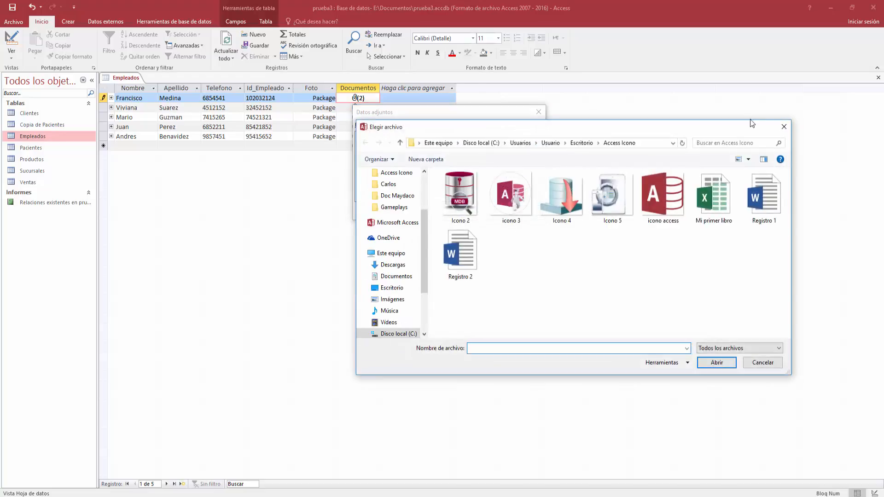
left_click(784, 126)
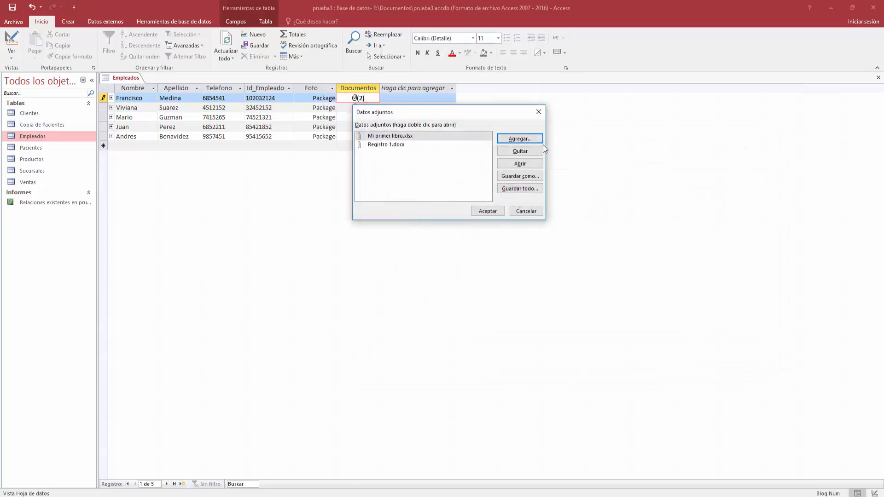
left_click(407, 140)
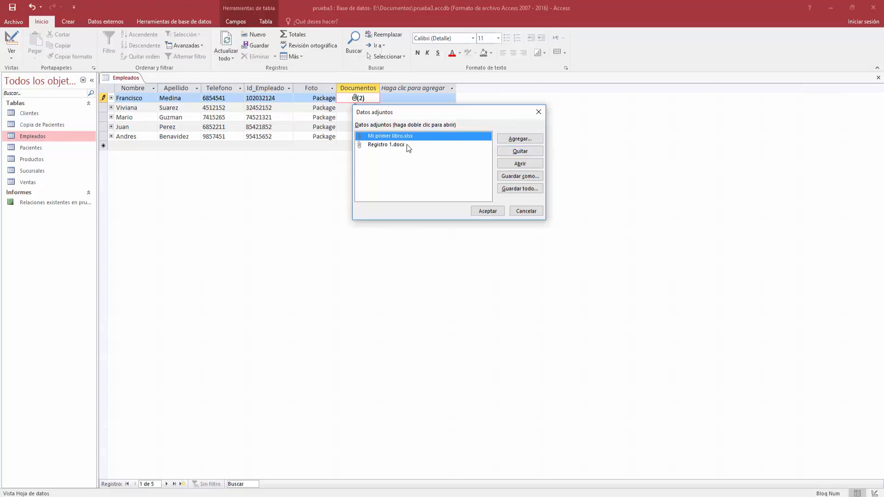
left_click(526, 152)
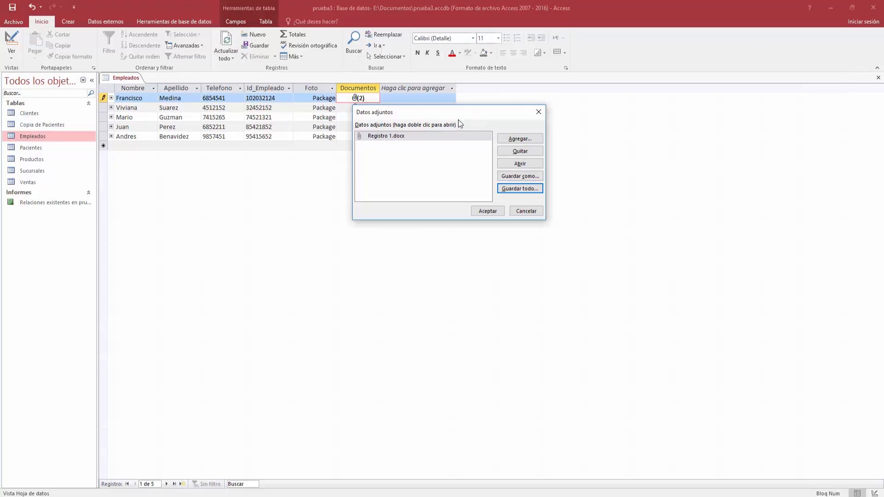
View the dialogs for saving Registro 1.docx under another name and for saving all attachments, closing both without saving
left_click(425, 135)
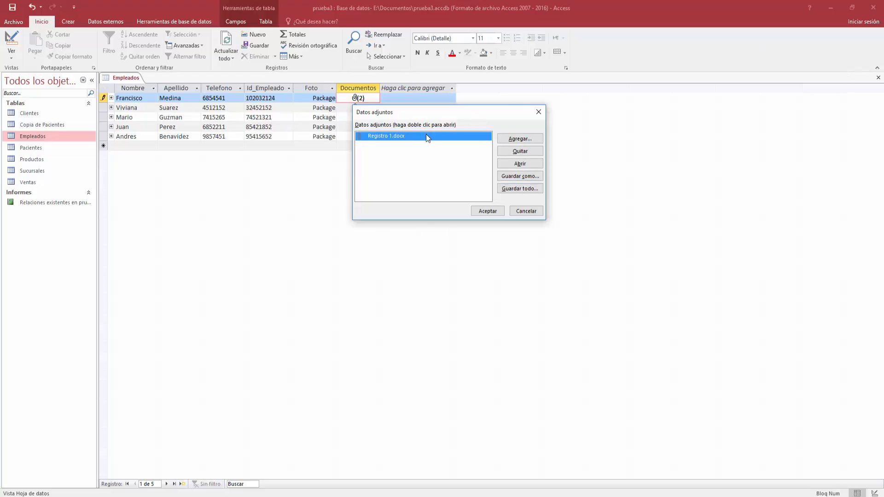
left_click(535, 178)
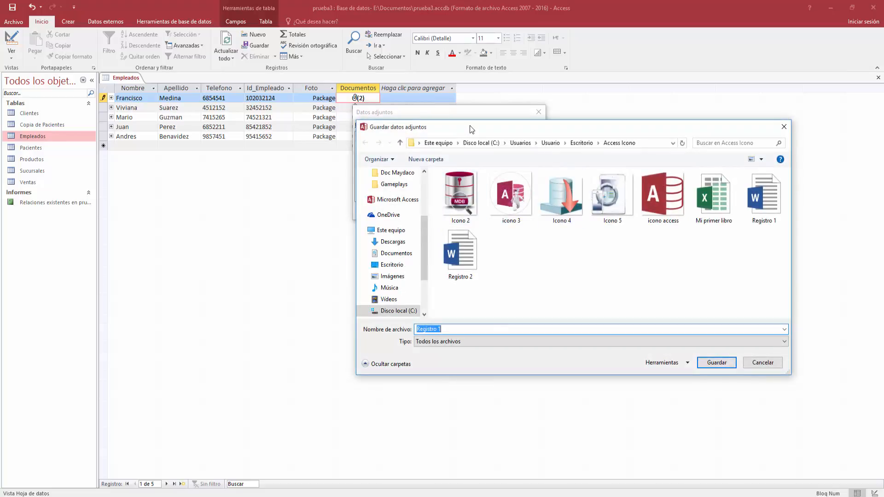
left_click_drag(470, 125, 440, 122)
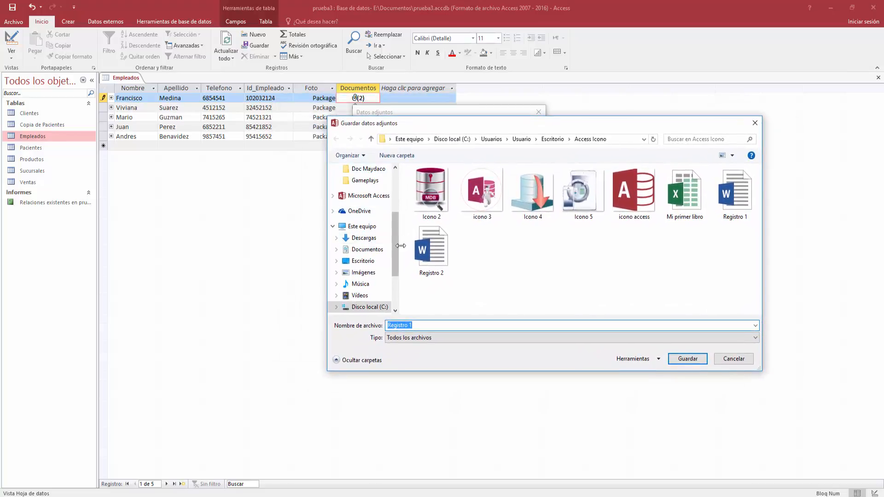
left_click_drag(397, 246, 396, 193)
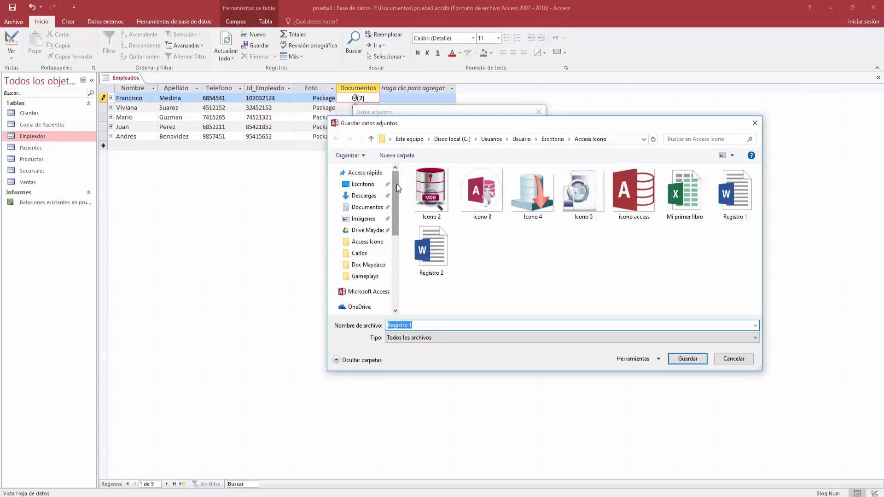
left_click(758, 126)
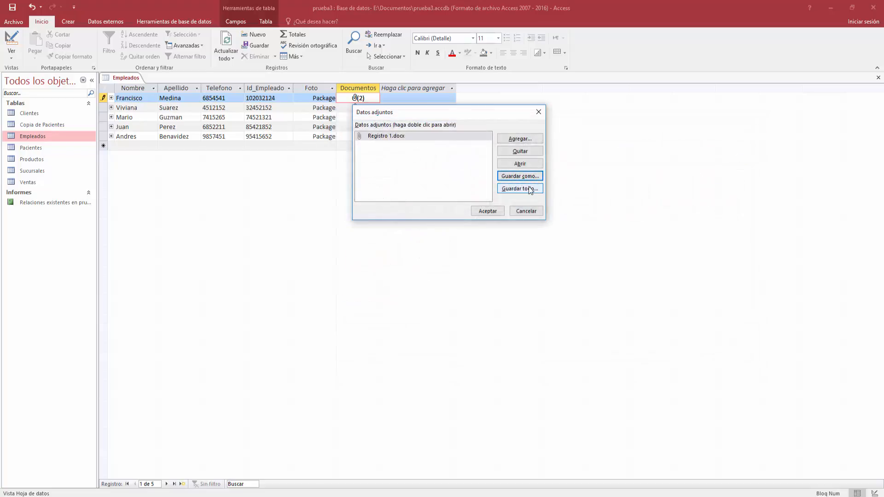
left_click(532, 189)
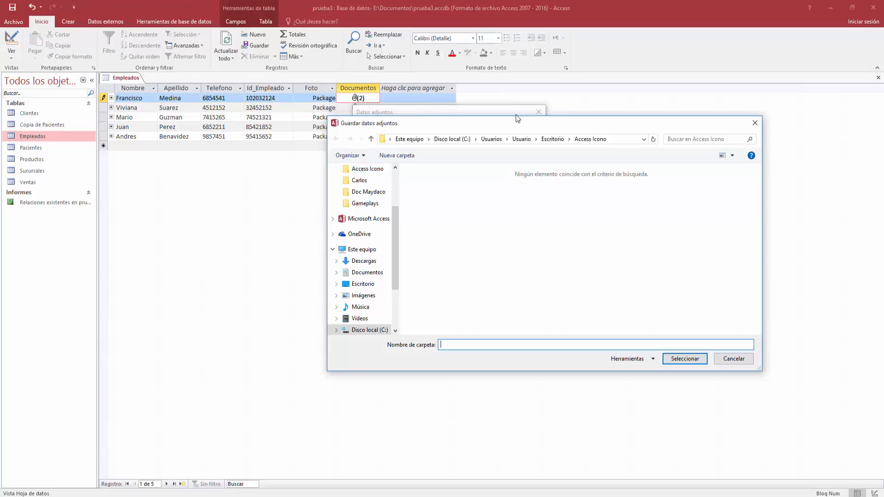
left_click(756, 124)
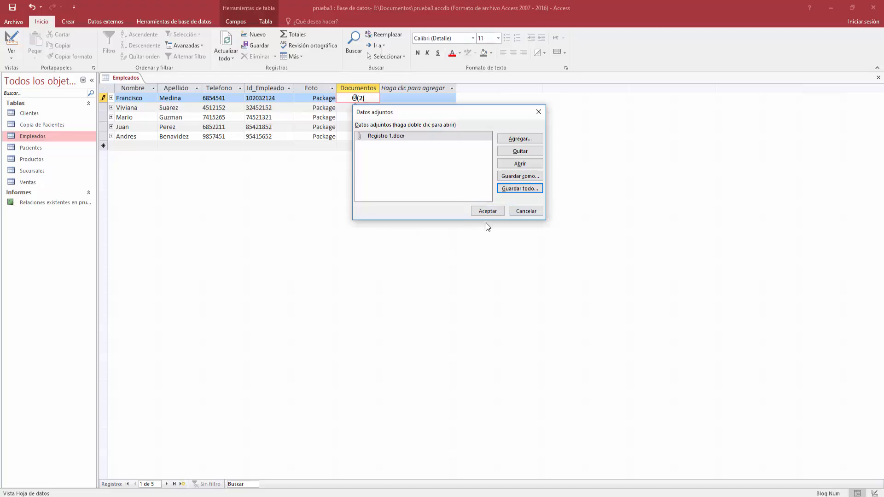
Accept the first record's attachment changes and open Mi primer libro.xlsx from the second record's attachments
left_click(493, 210)
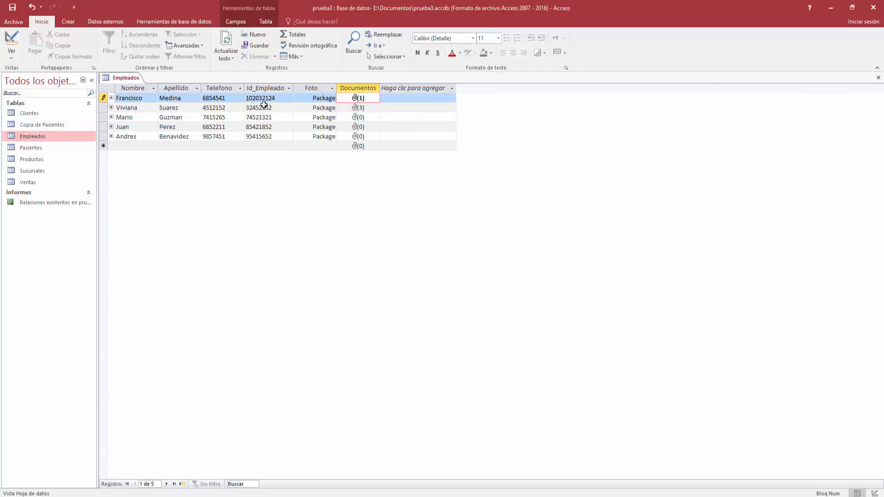
left_click(362, 108)
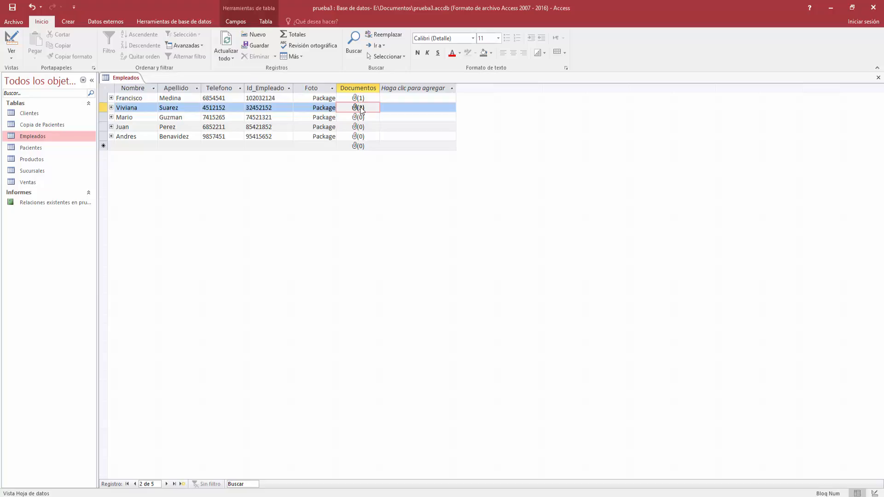
double_click(362, 108)
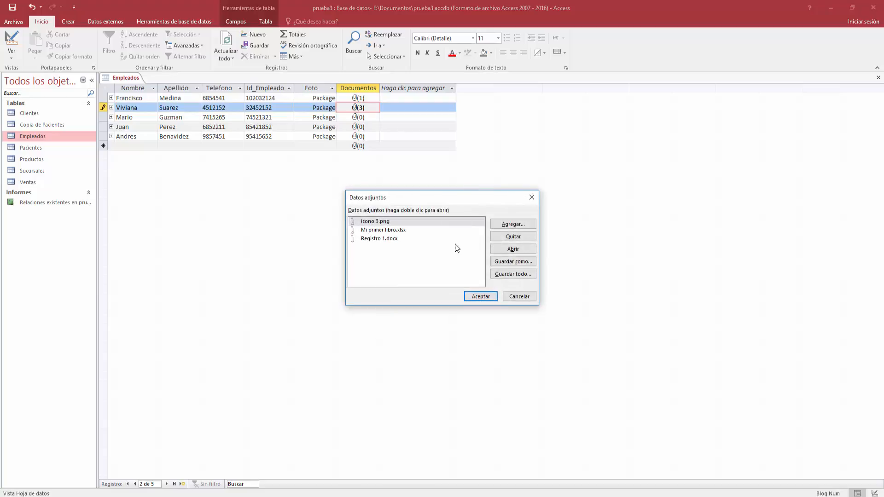
left_click(392, 231)
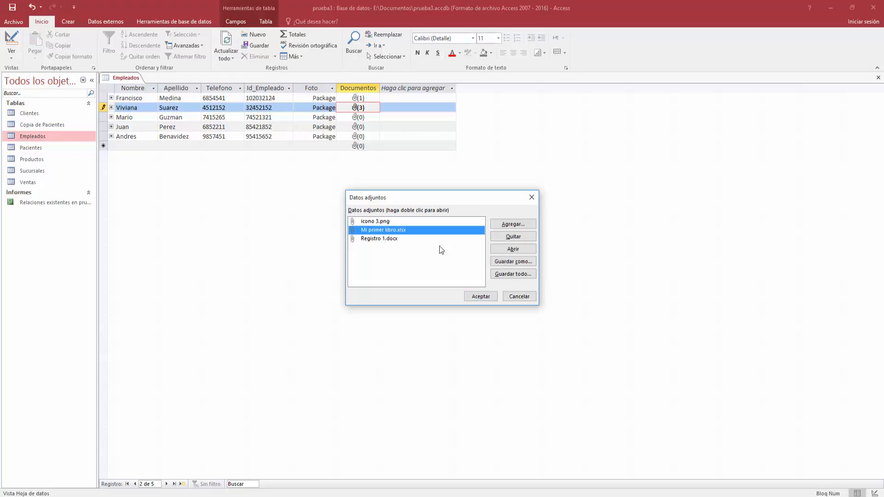
double_click(392, 231)
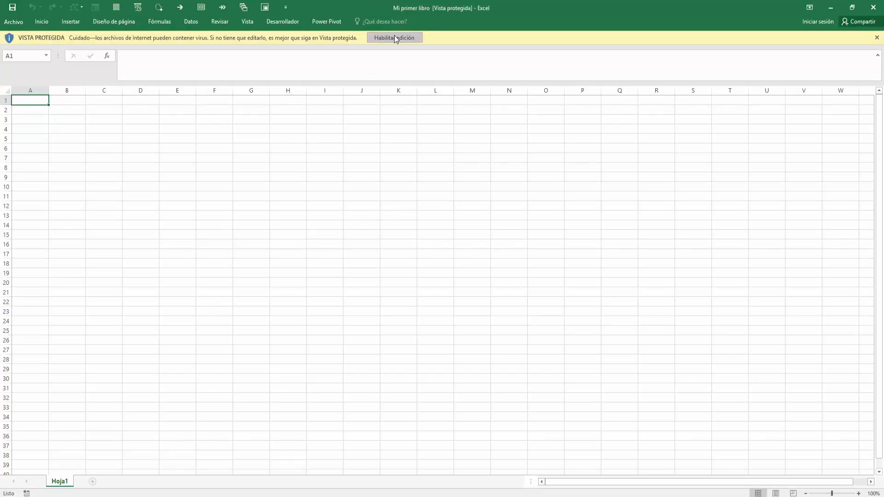
Enable editing in the Mi primer libro workbook, enter 2 in cell A1 and close it with the changes saved
left_click(394, 39)
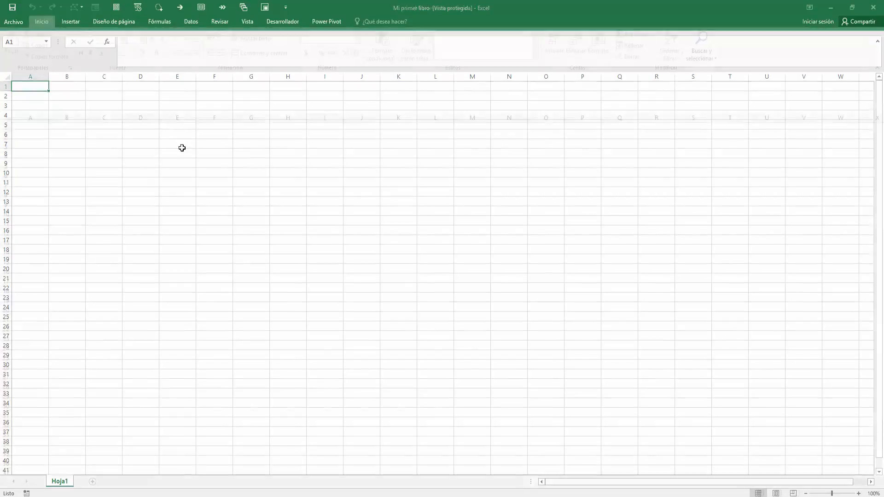
type("2")
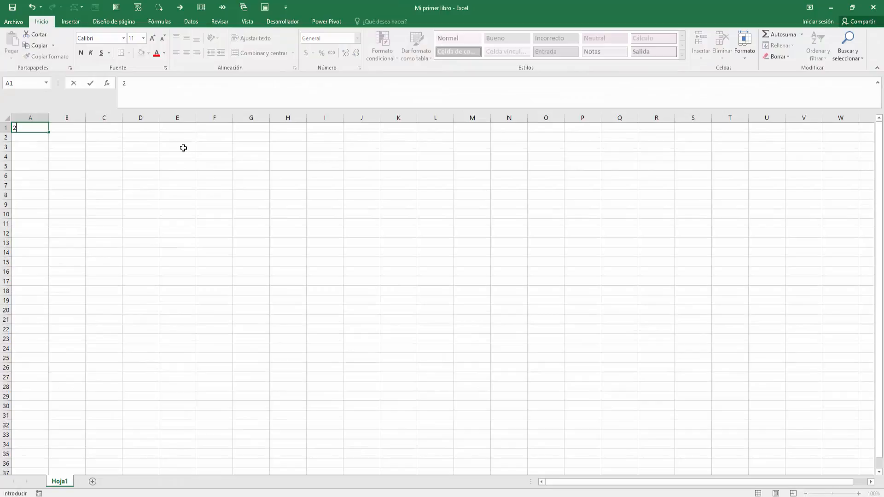
left_click(225, 167)
left_click(134, 130)
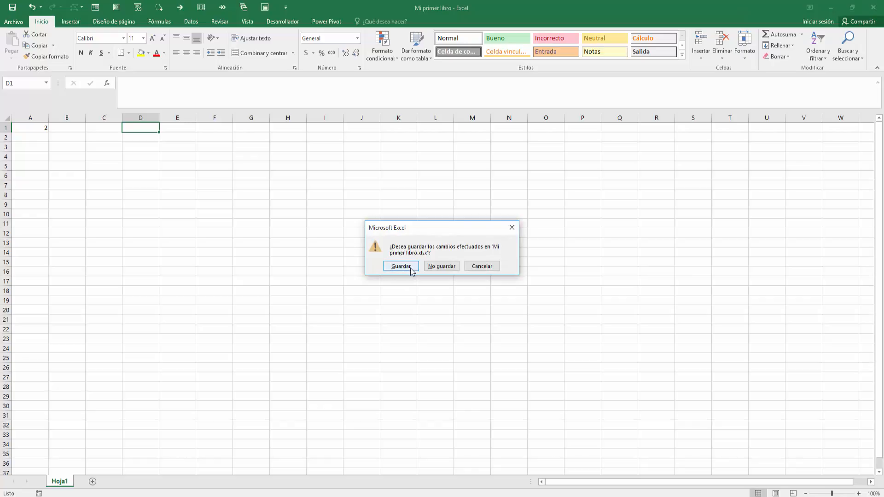
left_click(413, 268)
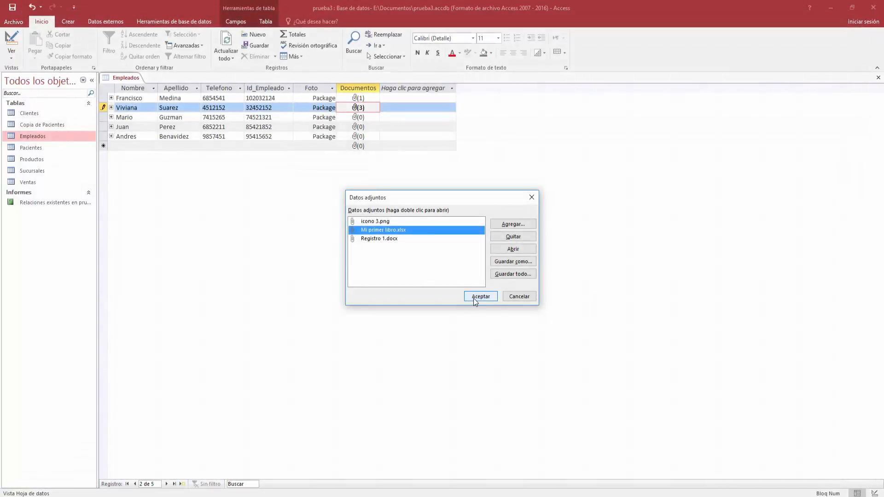
Accept the second record's attachments and save the updated Mi primer libro.xlsx to the database
left_click(474, 298)
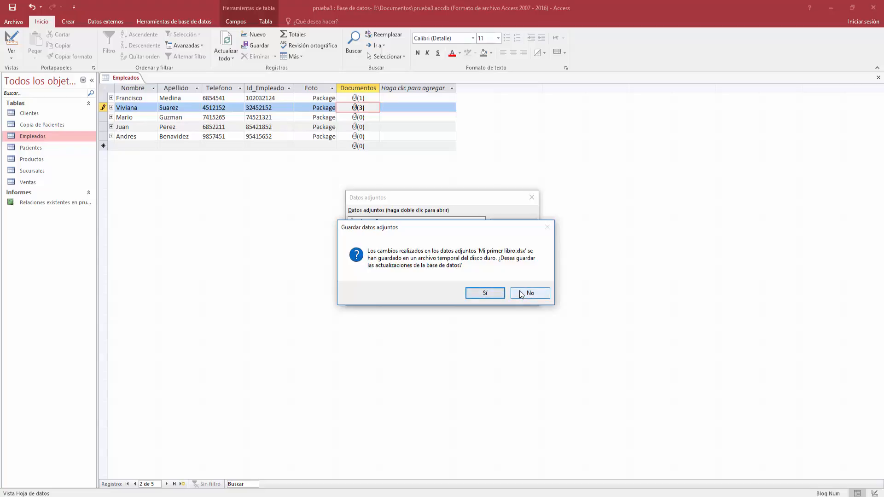
left_click(498, 295)
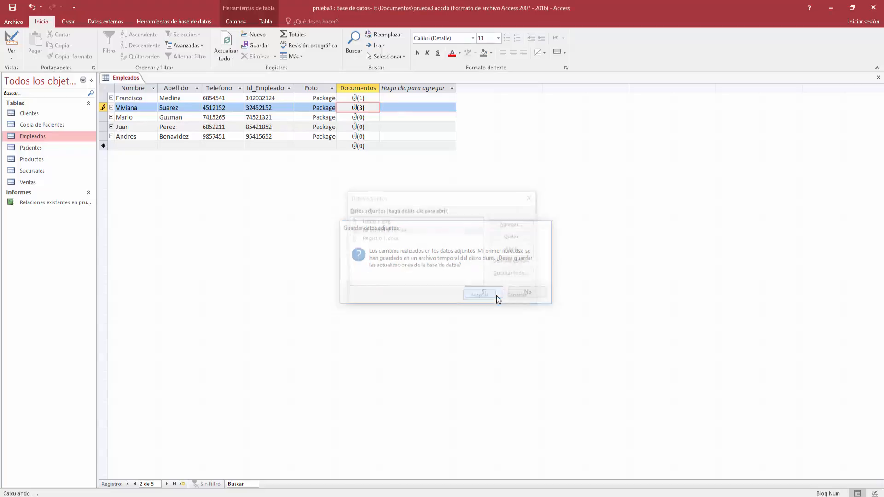
Reopen the second record's attachment list, select Mi primer libro.xlsx and close the list
double_click(357, 111)
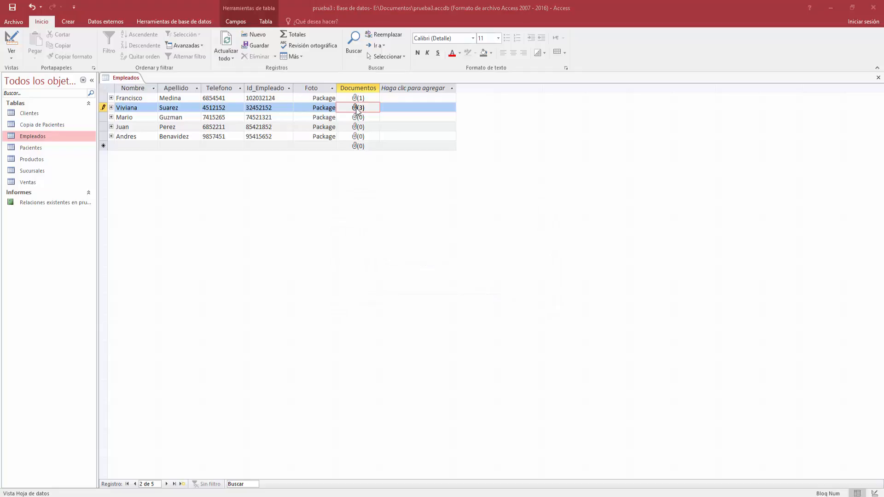
left_click(389, 231)
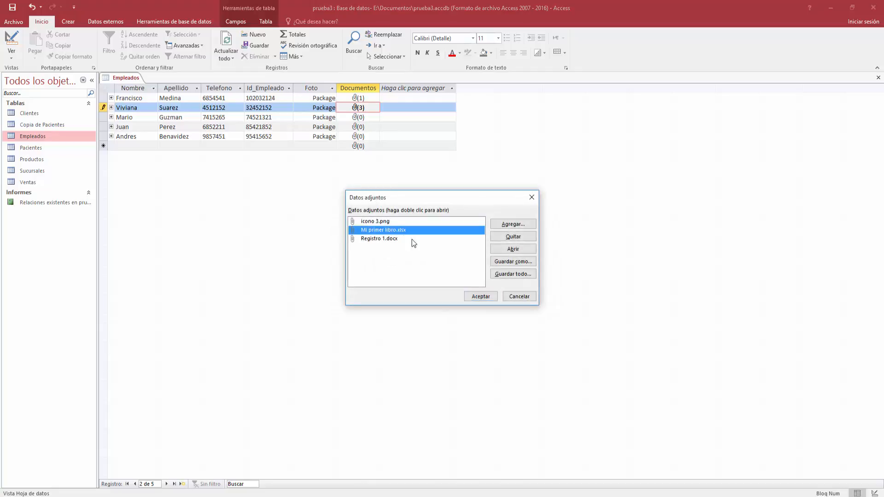
left_click(479, 297)
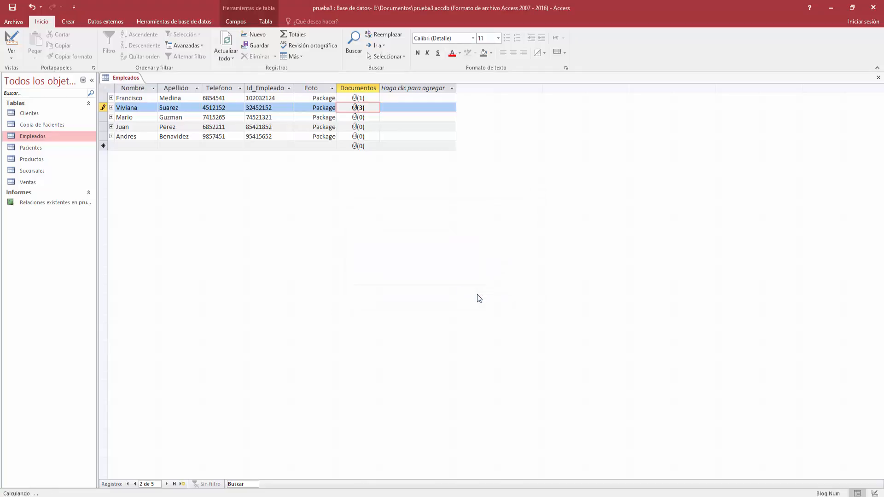
Open Mi primer libro.xlsx from the second record's attachments to check cell A1, enable editing, and close the workbook and attachment list
double_click(354, 111)
left_click(389, 230)
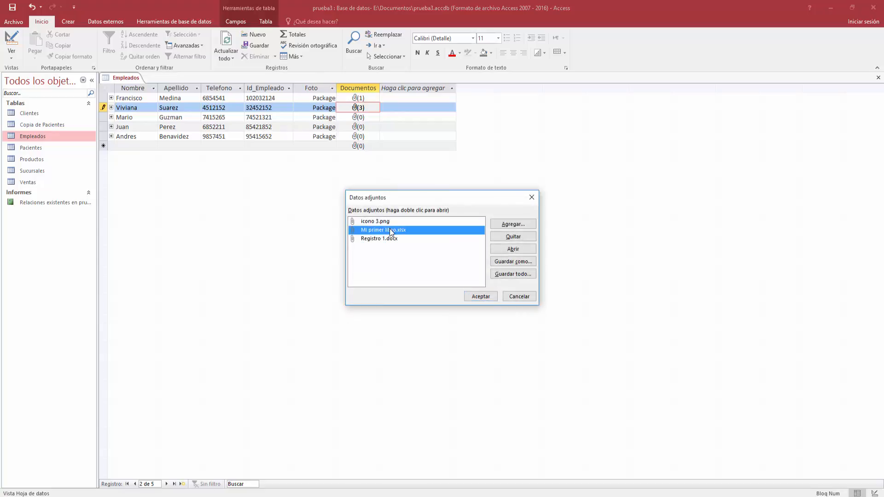
double_click(390, 230)
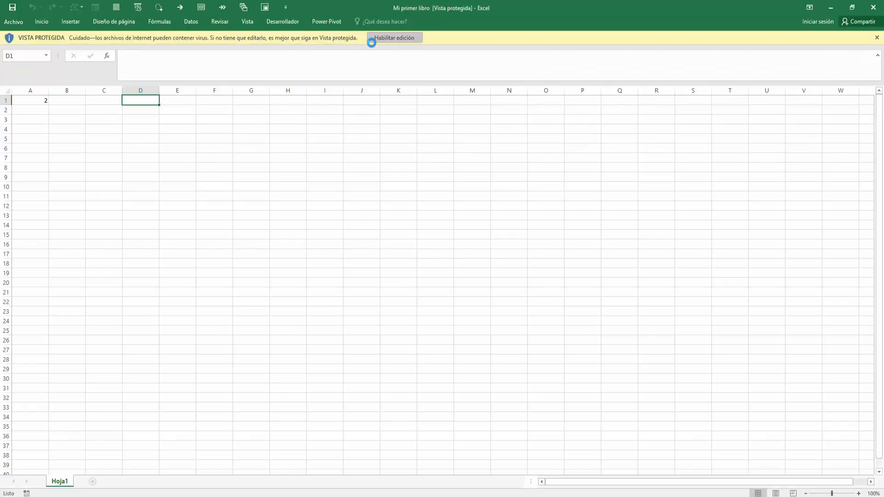
left_click(371, 43)
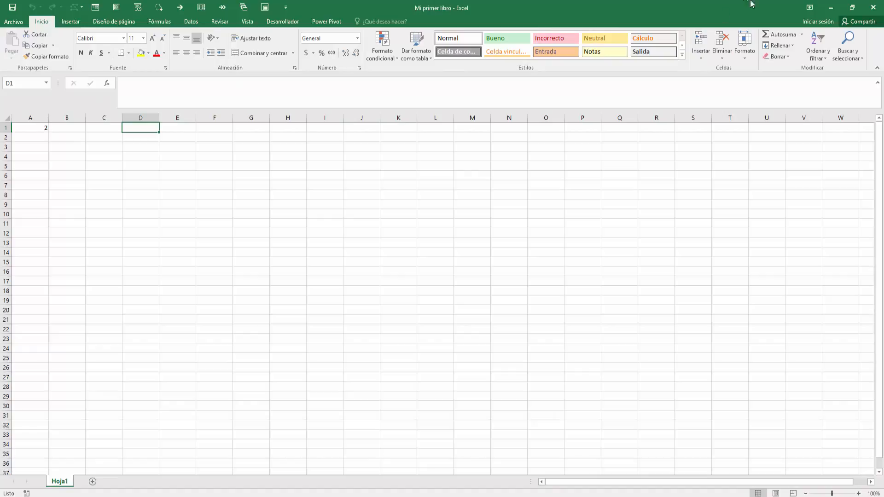
left_click(873, 7)
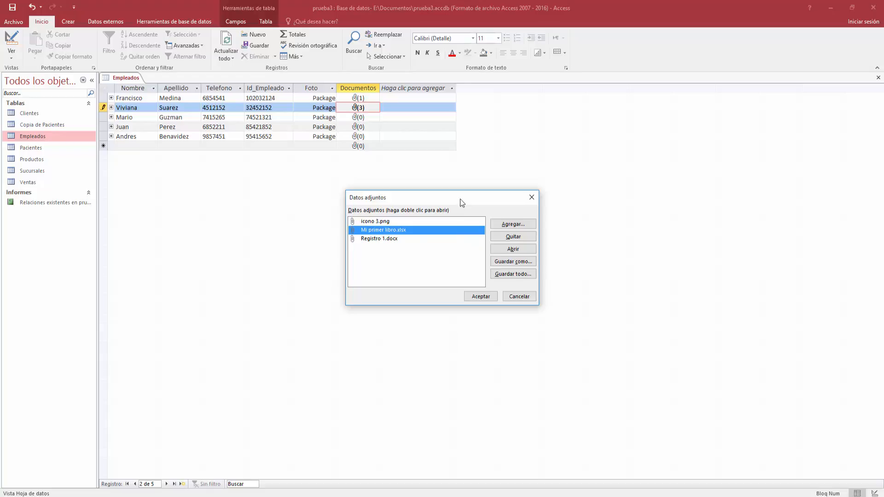
left_click_drag(463, 197, 457, 177)
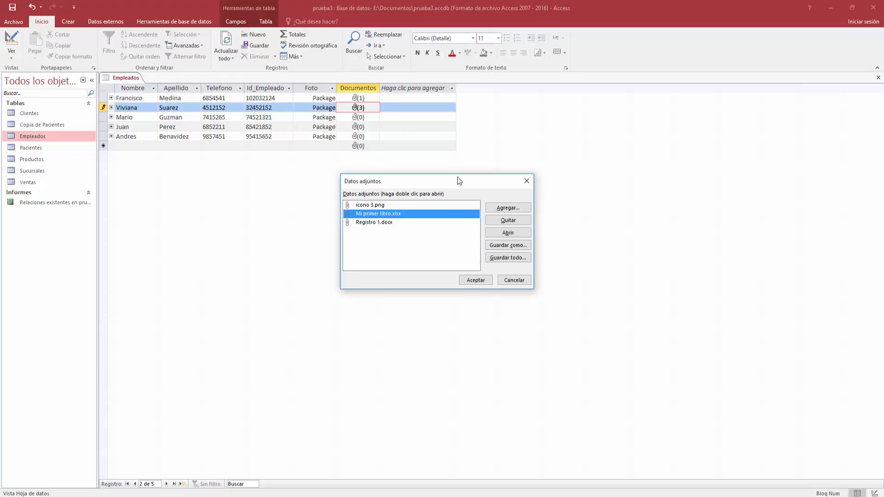
left_click(489, 280)
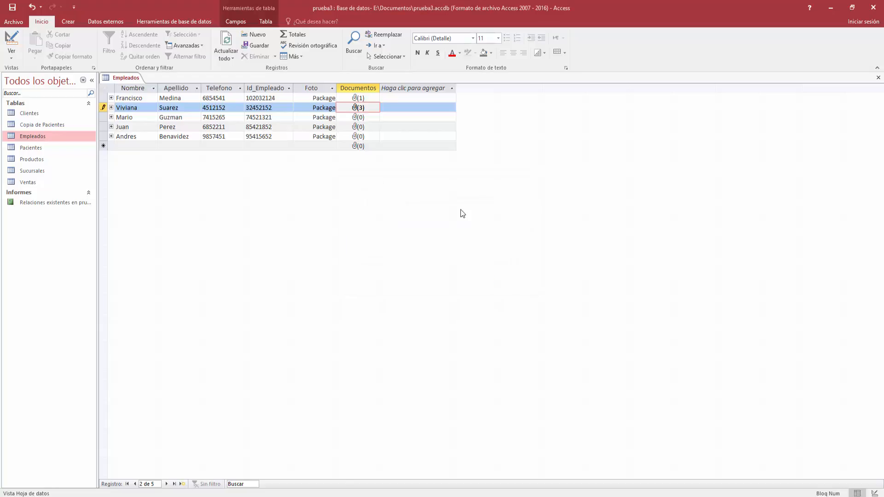